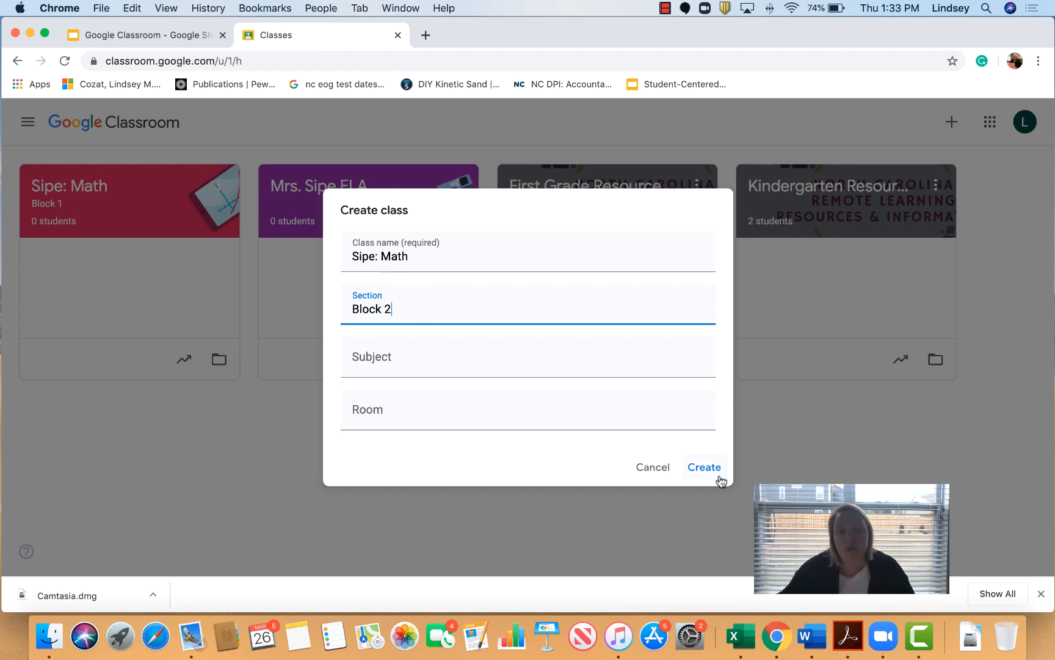
Step: Create the Sipe: Math Block 2 class and go back to the Classes overview
{"action": "left_click", "coordinate": [717, 478]}
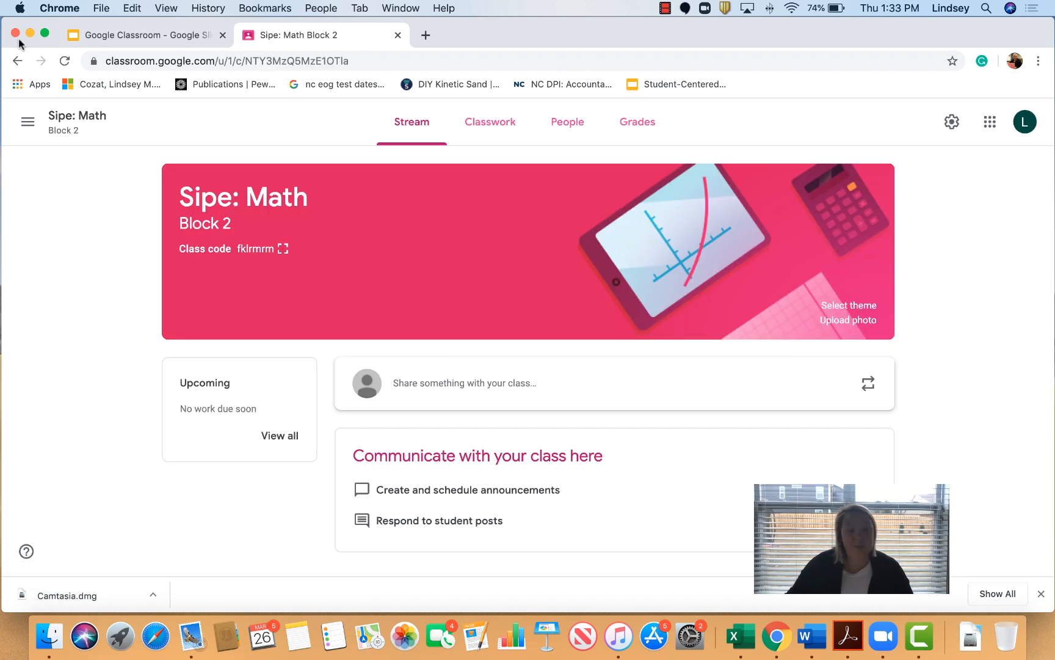
{"action": "left_click", "coordinate": [13, 61]}
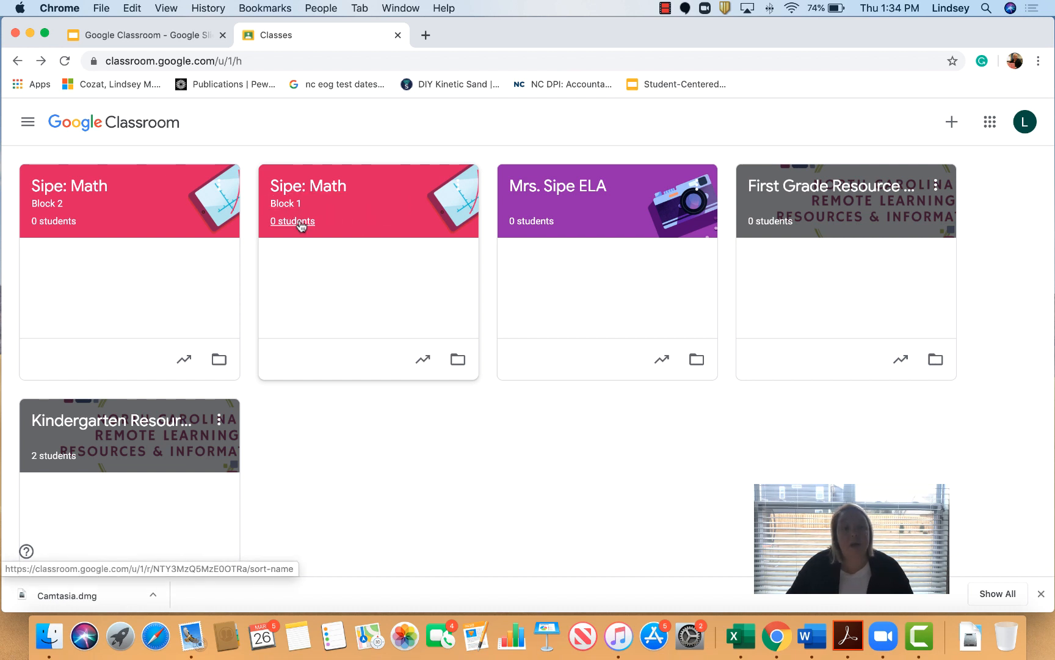
Step: Open the Sipe: Math Block 1 stream and start a new announcement for all students
{"action": "left_click", "coordinate": [294, 199]}
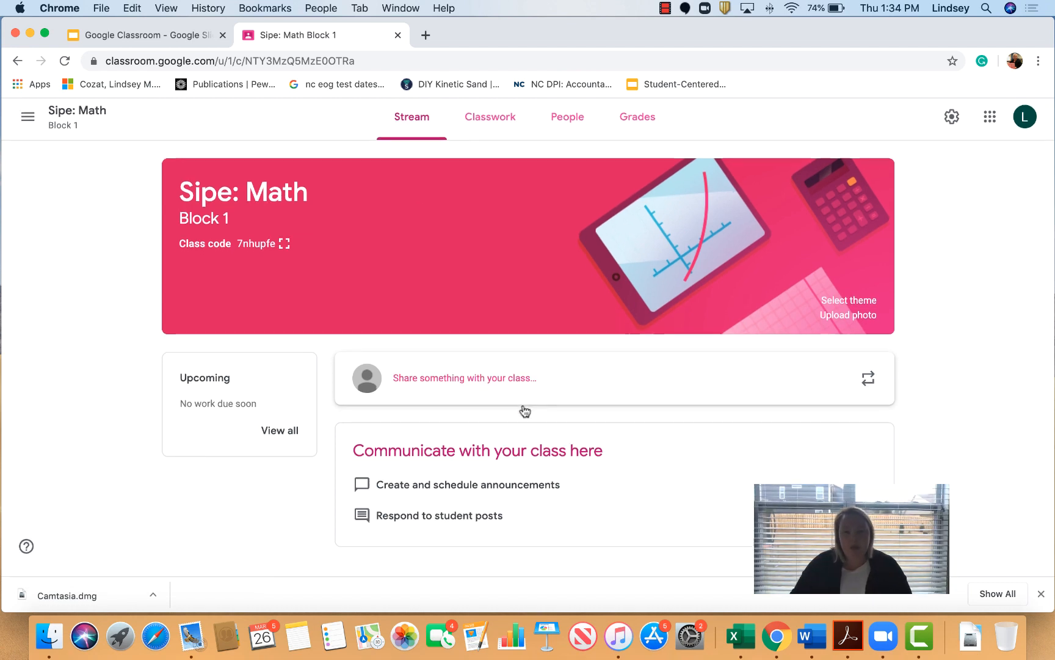
{"action": "left_click", "coordinate": [1041, 594]}
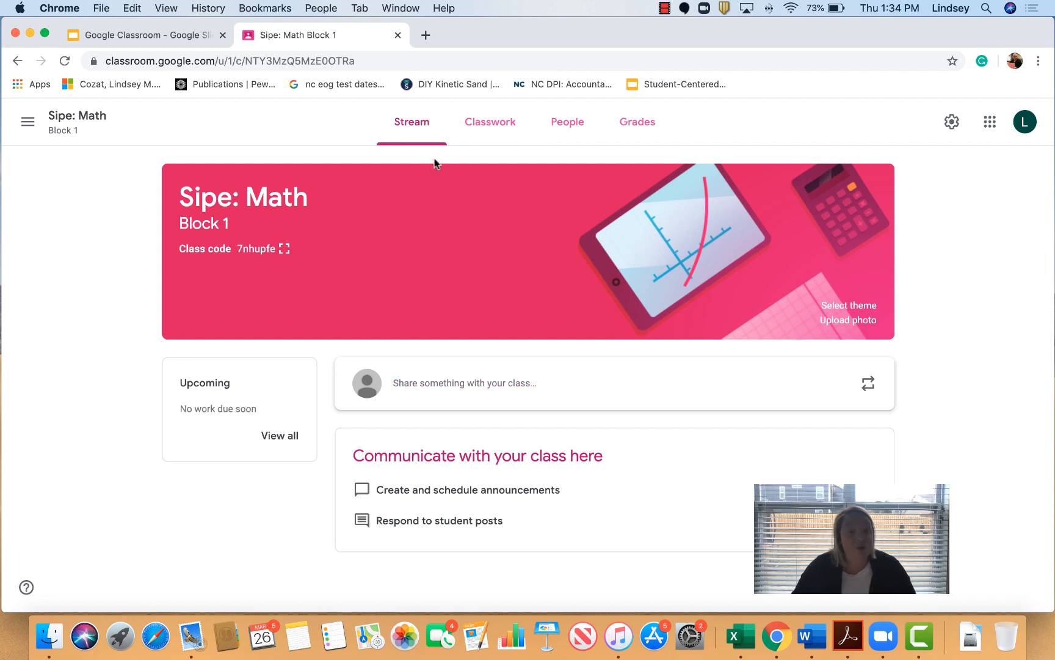
{"action": "left_click", "coordinate": [420, 394]}
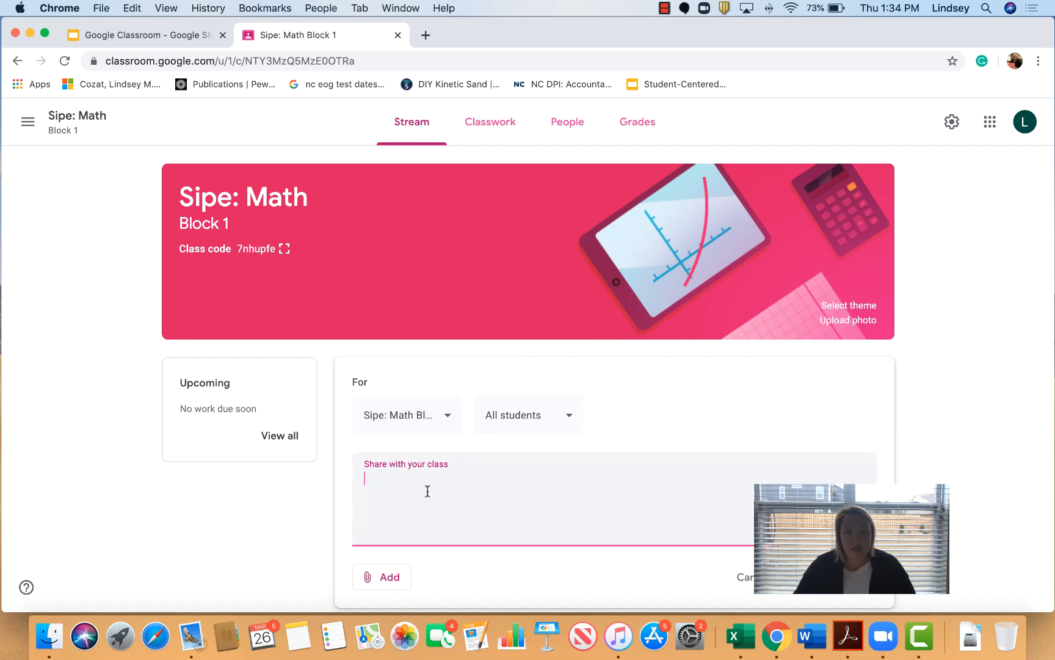
Step: Write a welcome-to-Math announcement asking students to check classroom frequently for updated resources
{"action": "type", "text": "Hi St"}
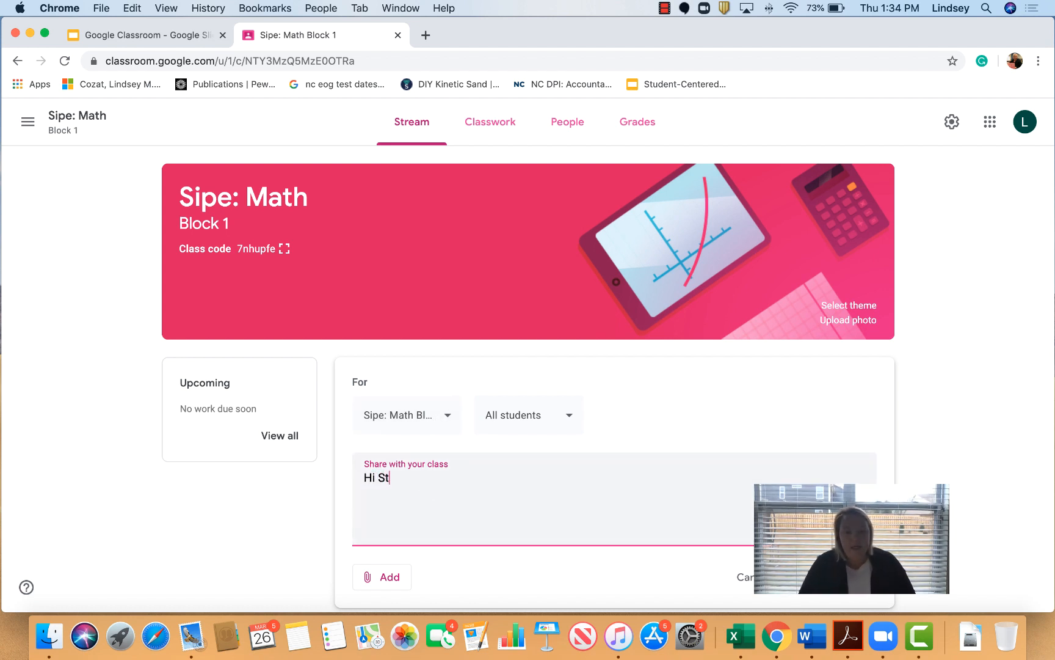
{"action": "type", "text": "udents! "}
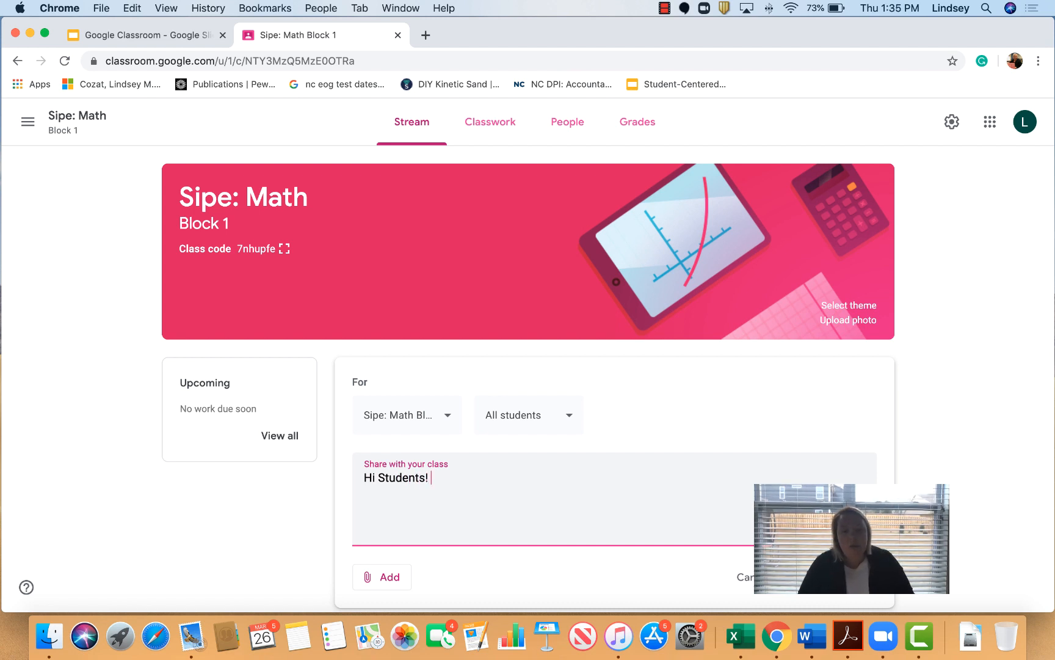
{"action": "type", "text": "Welc"}
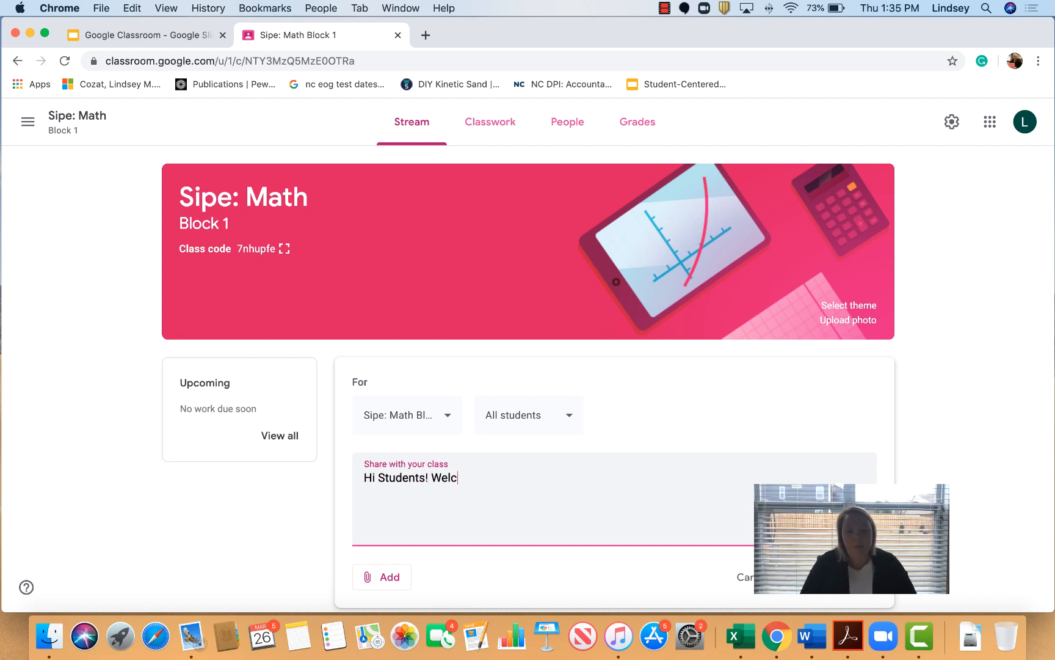
{"action": "type", "text": "ome to th"}
{"action": "type", "text": "Math,"}
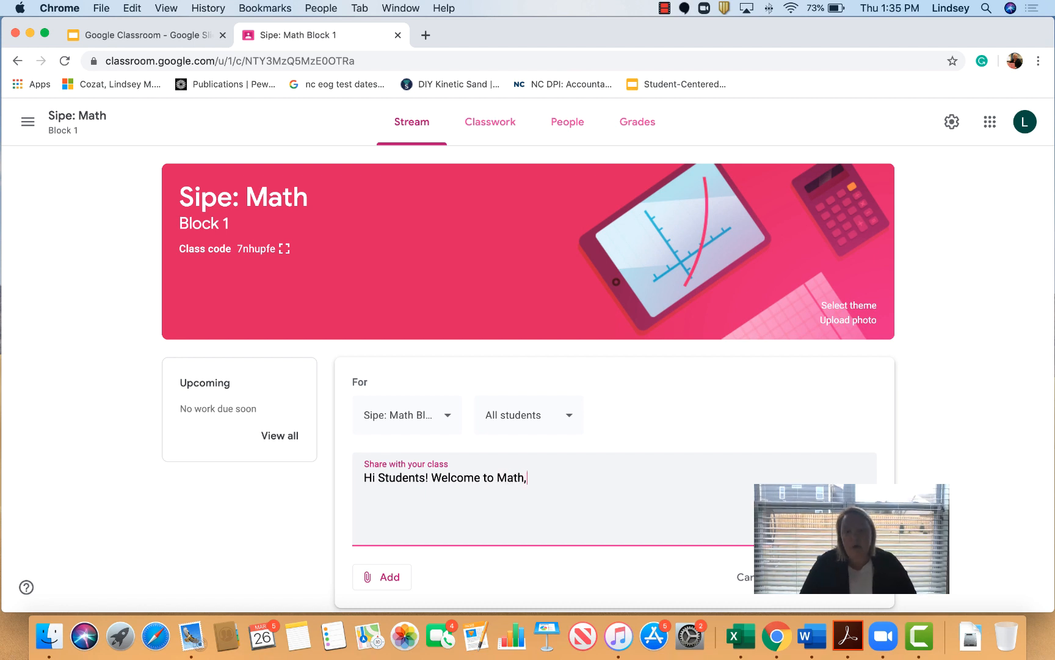
{"action": "type", "text": " ple"}
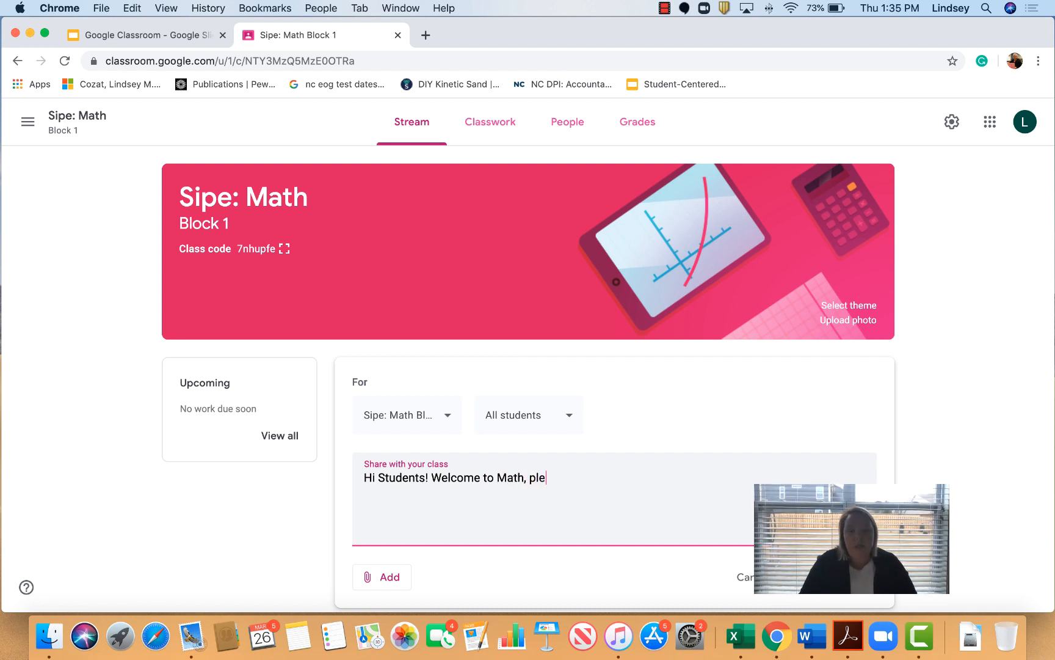
{"action": "type", "text": "ase check "}
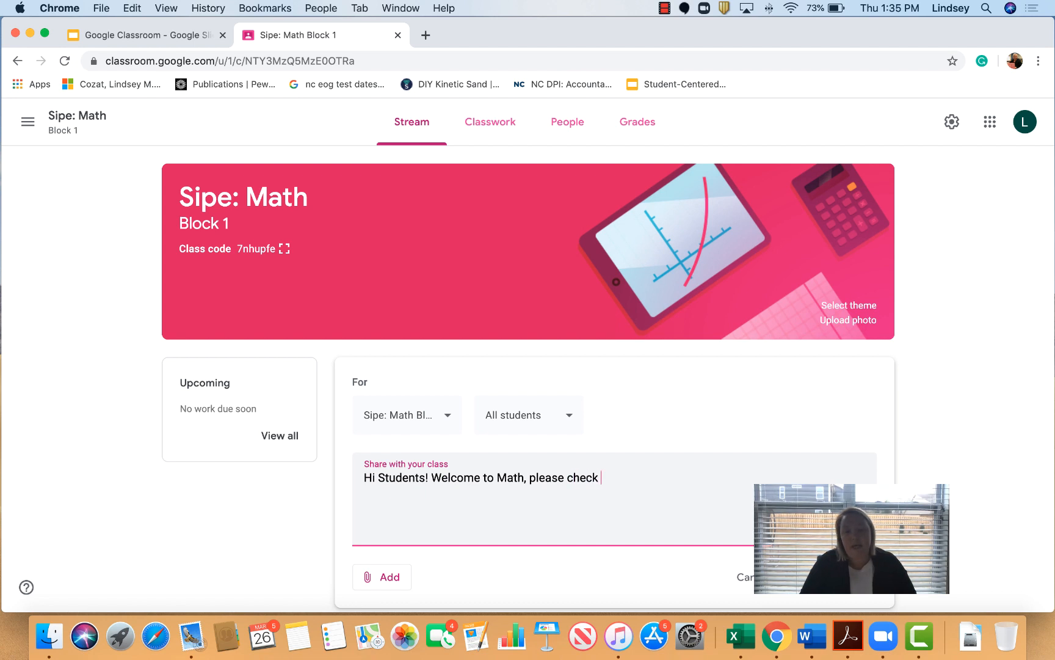
{"action": "type", "text": "cla"}
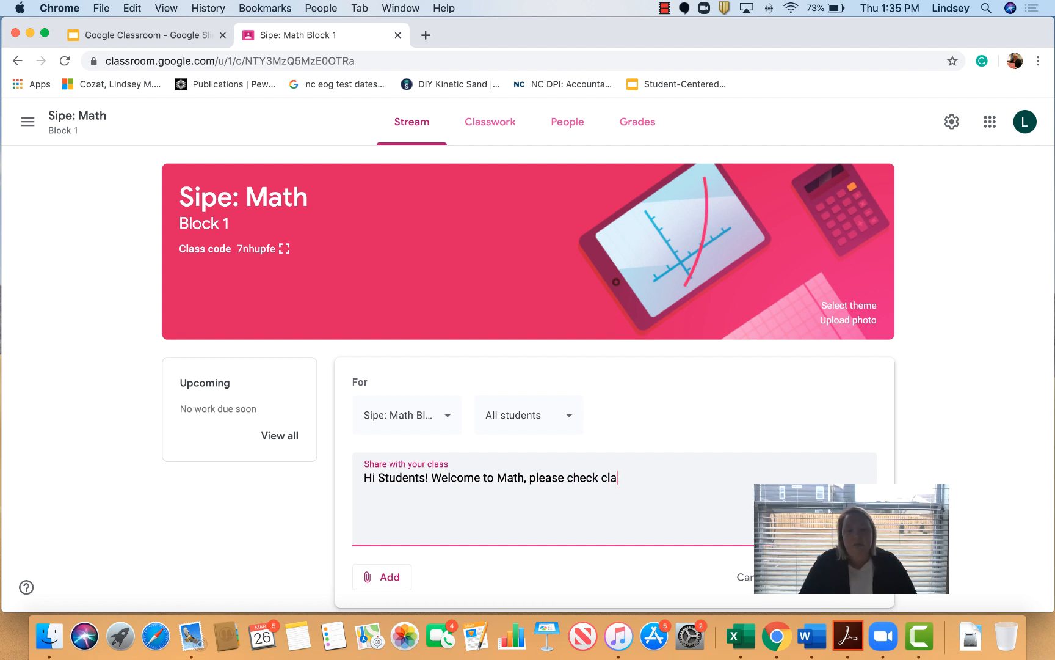
{"action": "type", "text": "ssroom fre"}
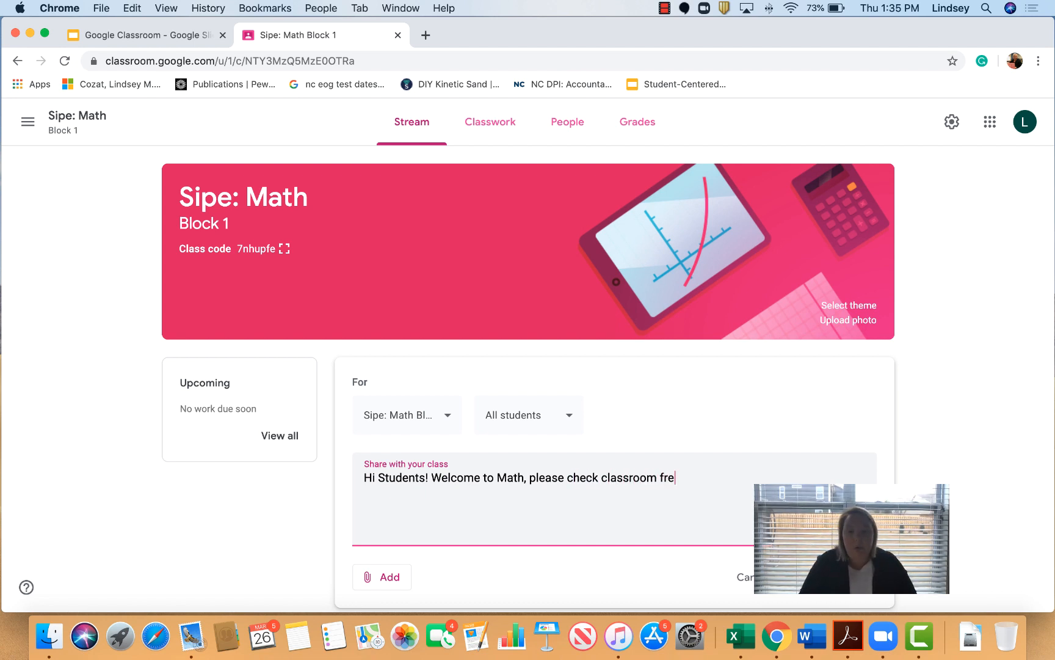
{"action": "type", "text": "quently for"}
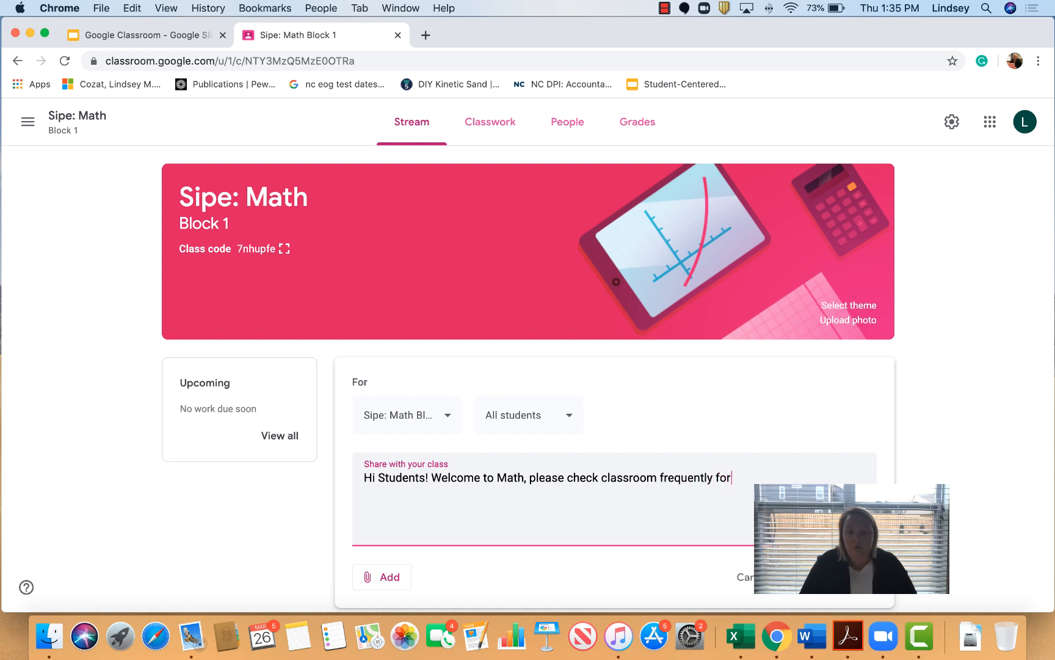
{"action": "type", "text": " update reso"}
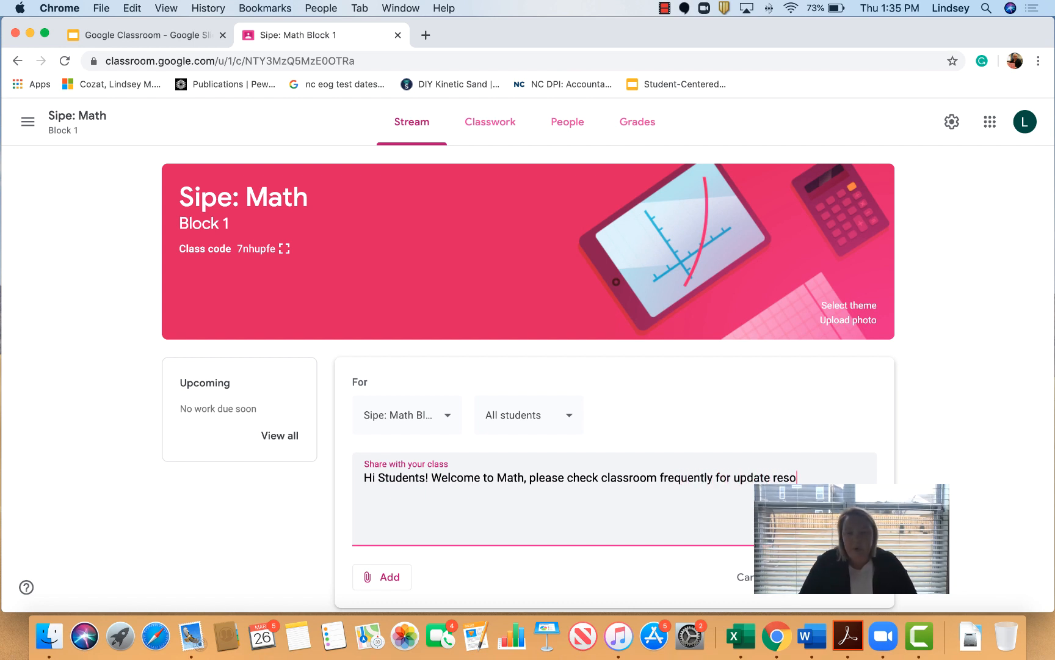
{"action": "type", "text": "urces!"}
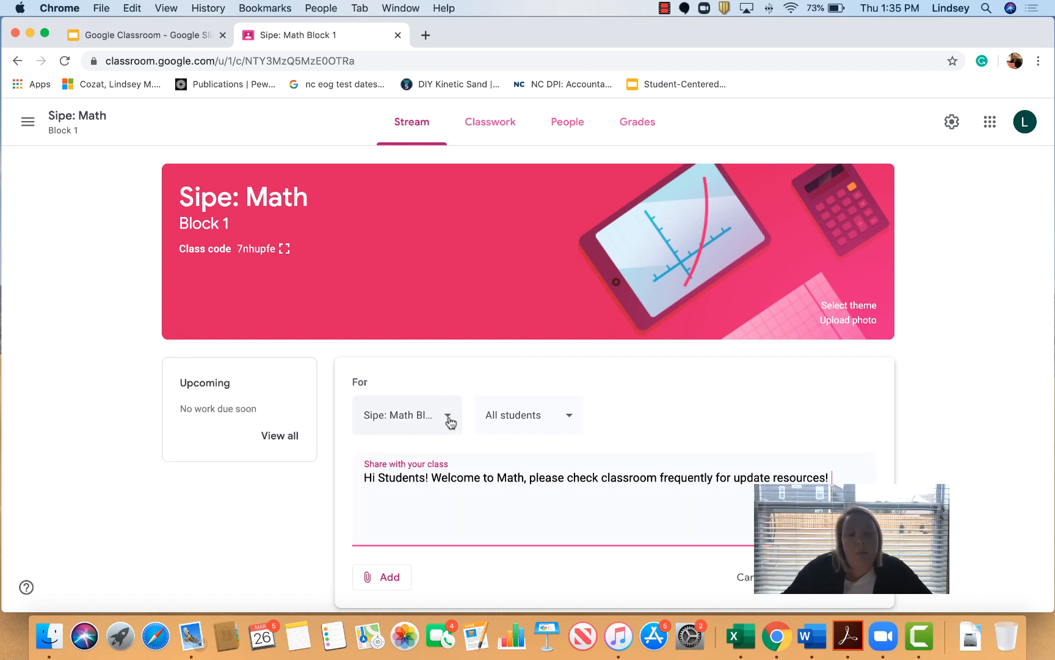
Step: Address the announcement to Sipe: Math Block 1 and Block 2 only, leaving Mrs. Sipe ELA out
{"action": "scroll", "coordinate": [556, 507], "scroll_direction": "down", "scroll_amount": 3}
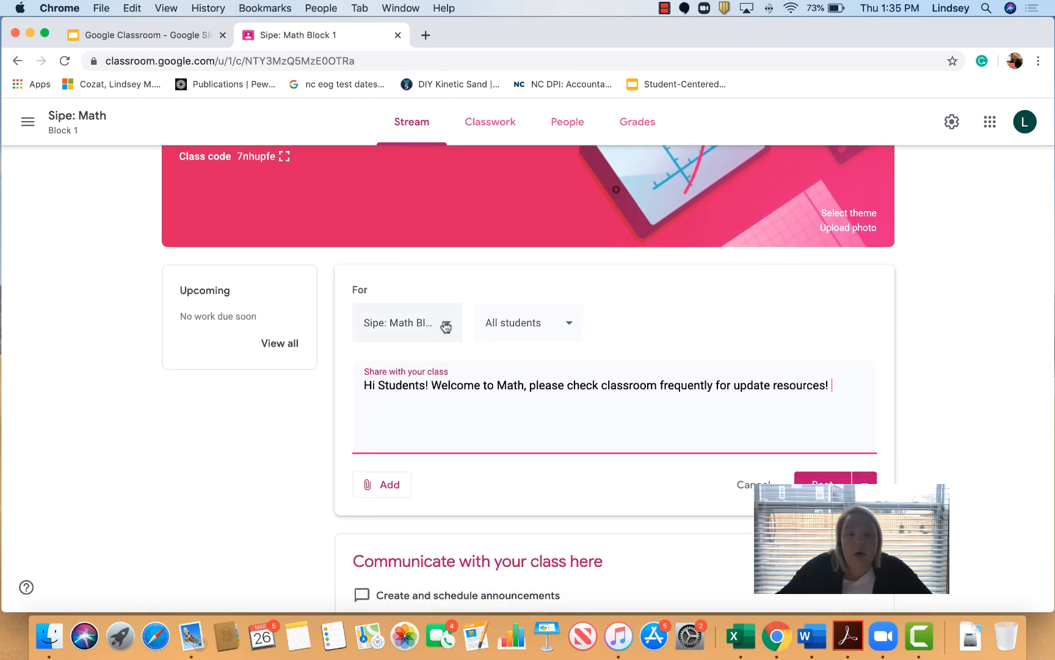
{"action": "left_click", "coordinate": [446, 325]}
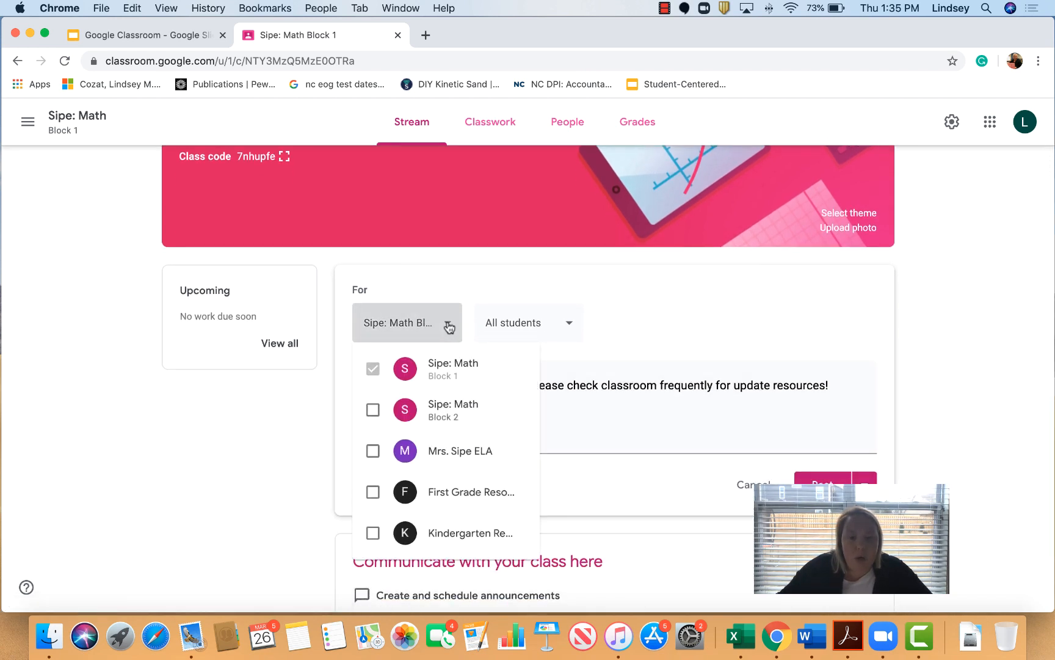
{"action": "left_click", "coordinate": [374, 410]}
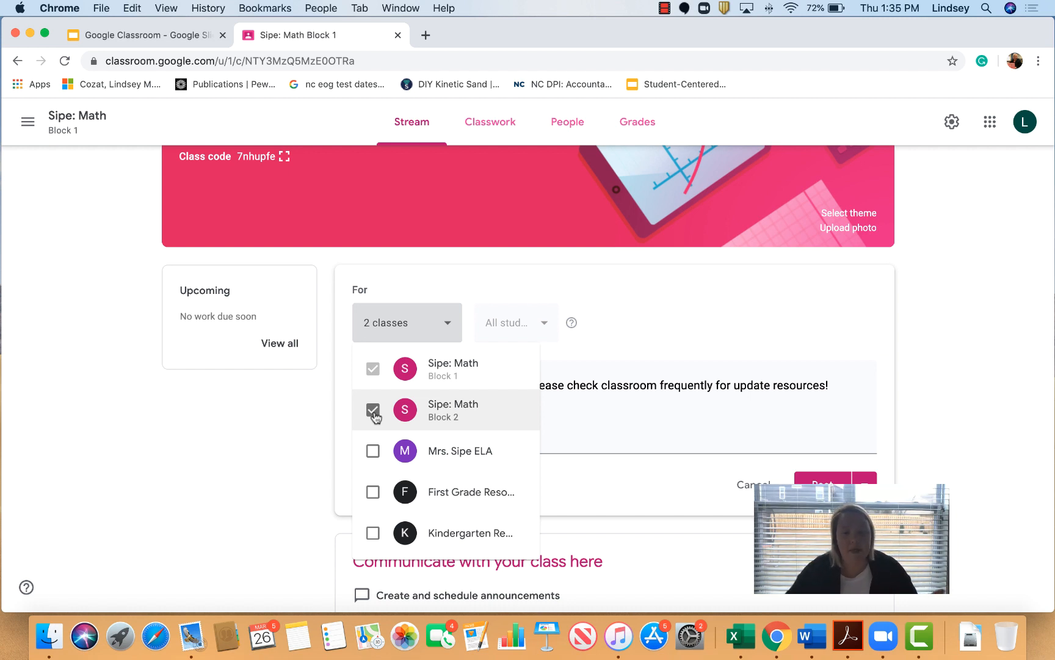
{"action": "left_click", "coordinate": [373, 452]}
{"action": "left_click", "coordinate": [373, 452]}
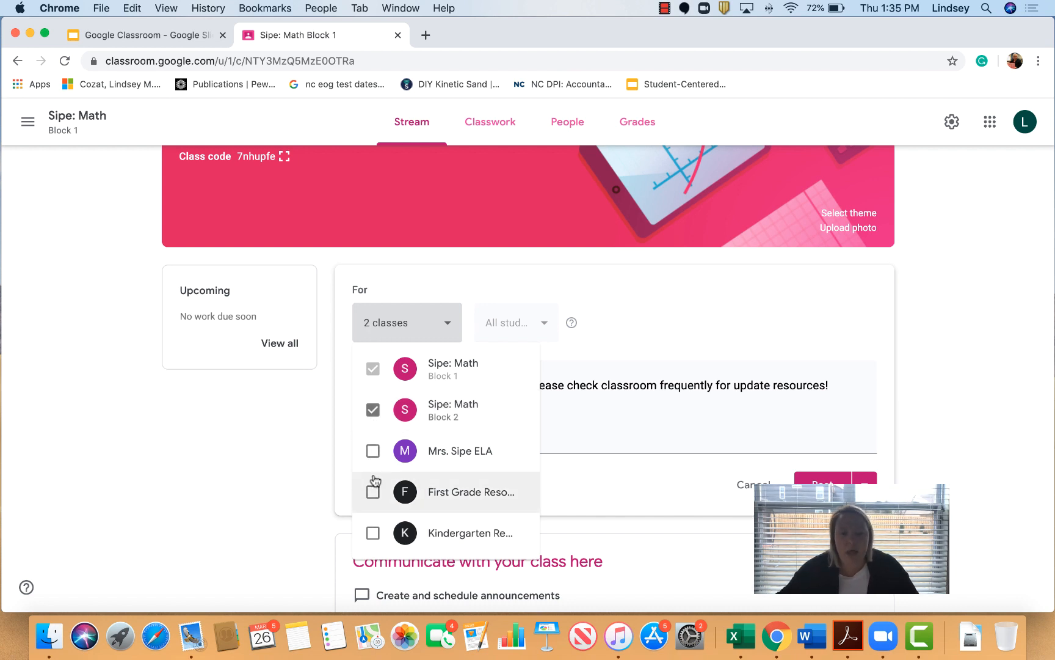
{"action": "left_click", "coordinate": [377, 414]}
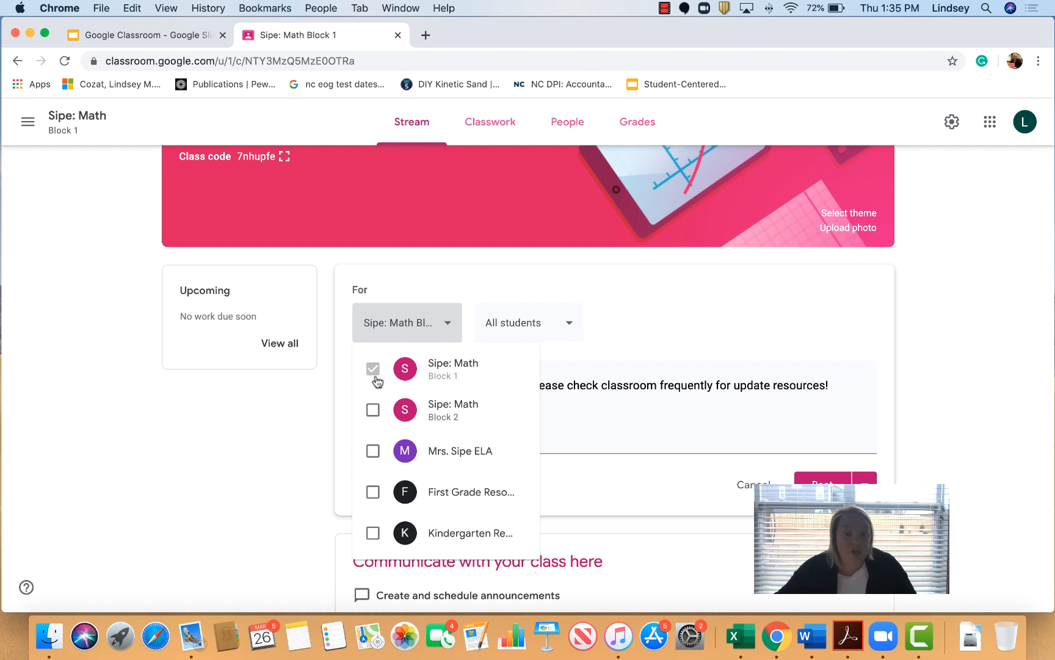
{"action": "left_click", "coordinate": [375, 410]}
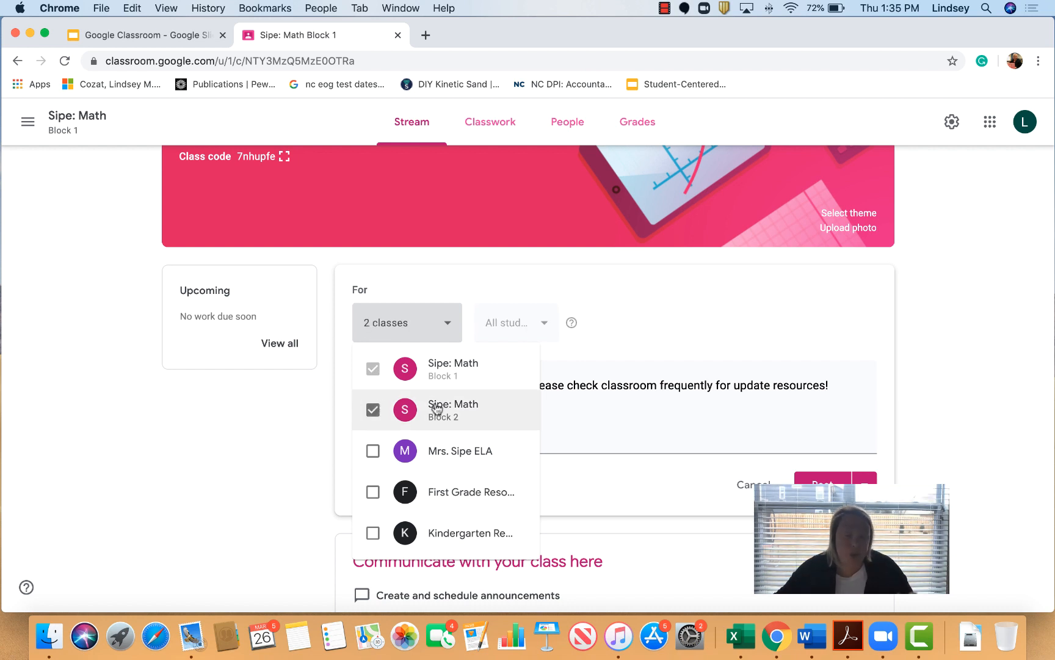
{"action": "left_click", "coordinate": [525, 322]}
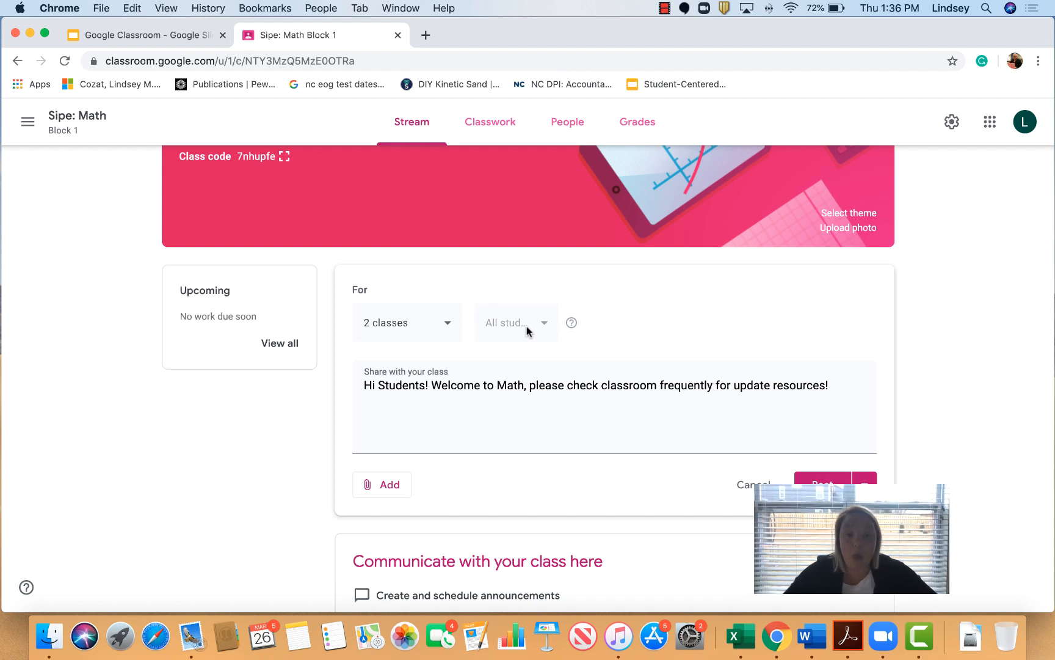
Step: Attach the Google Classroom slides from Drive to the announcement and open a blank browser tab
{"action": "left_click", "coordinate": [384, 491]}
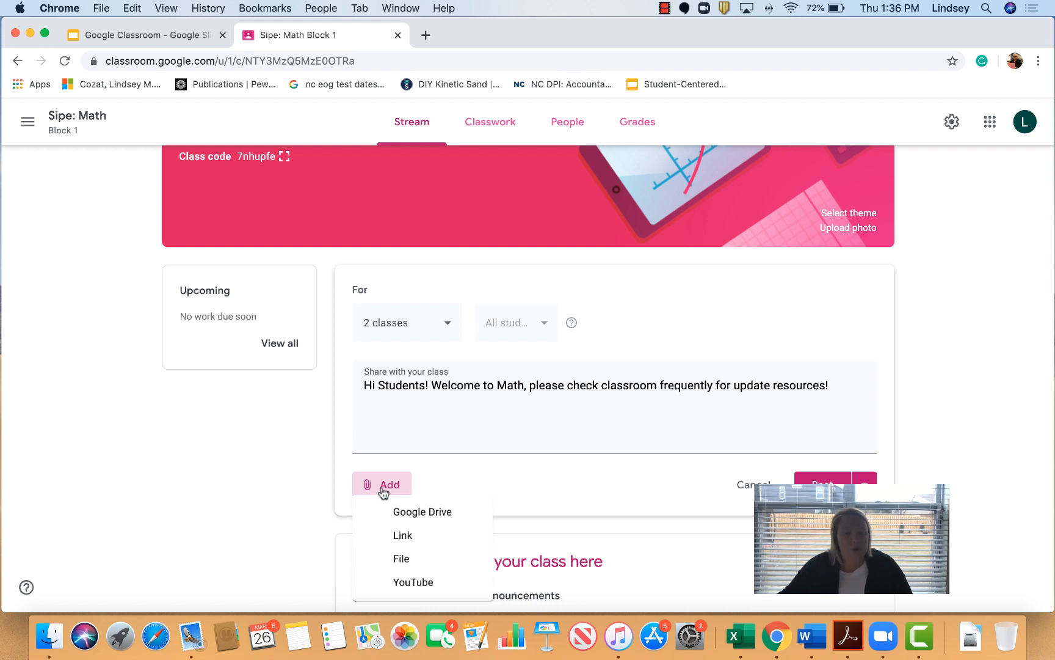
{"action": "left_click", "coordinate": [451, 519]}
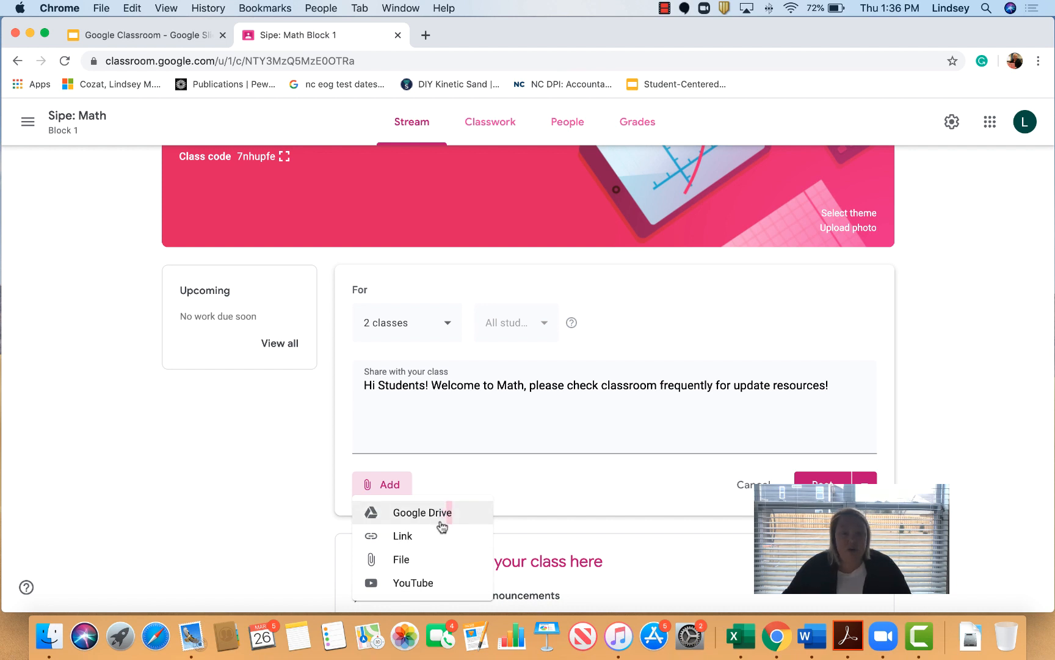
{"action": "left_click", "coordinate": [437, 513]}
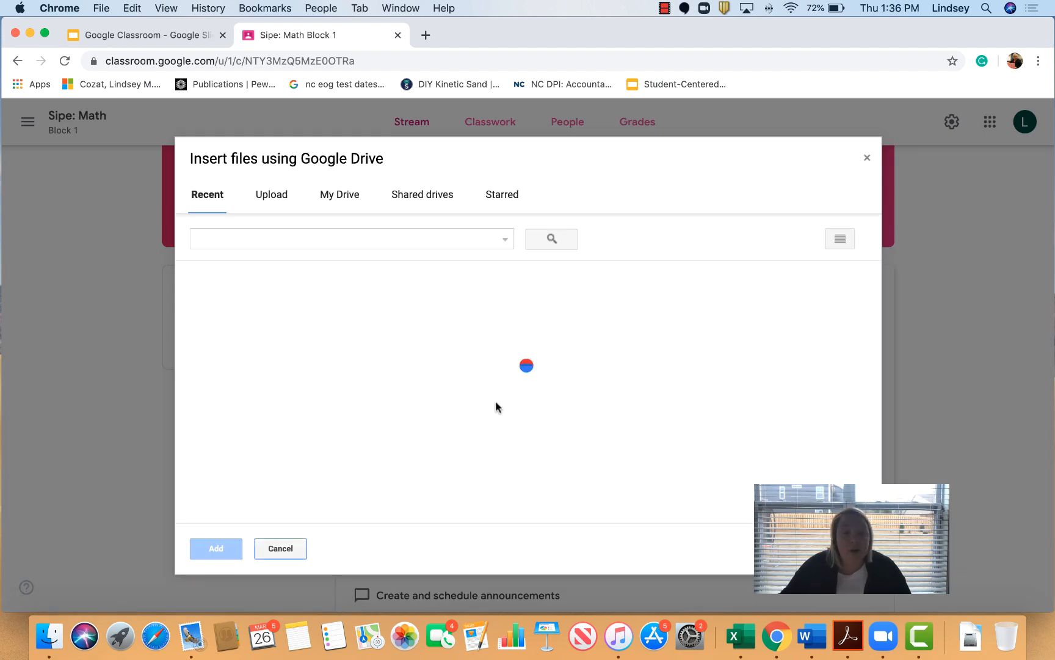
{"action": "scroll", "coordinate": [495, 402], "scroll_direction": "down", "scroll_amount": 5}
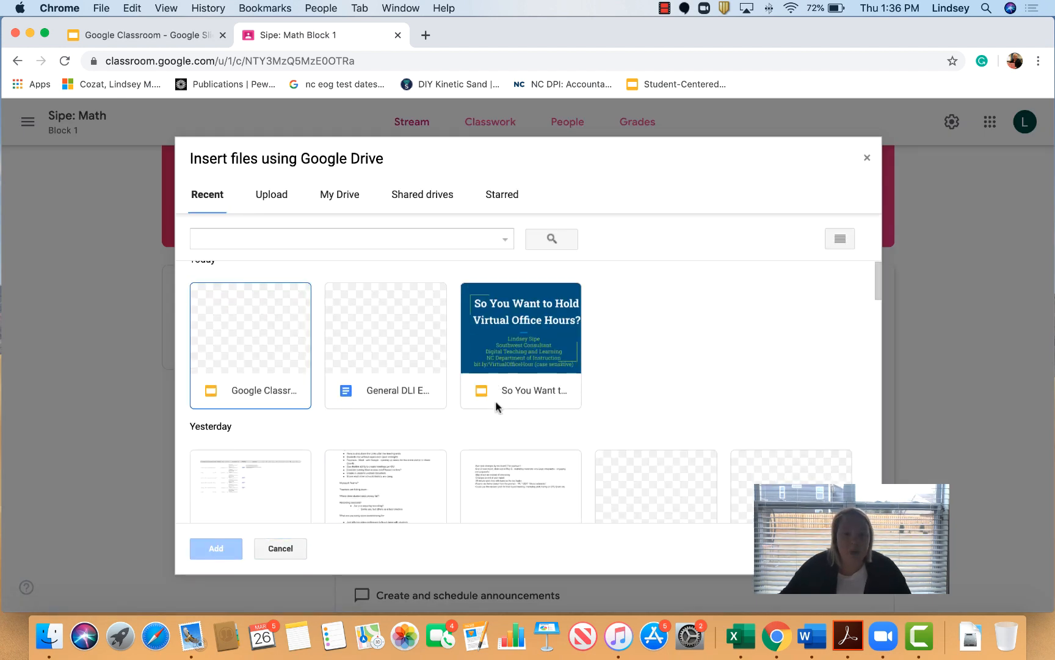
{"action": "scroll", "coordinate": [495, 403], "scroll_direction": "down", "scroll_amount": 10}
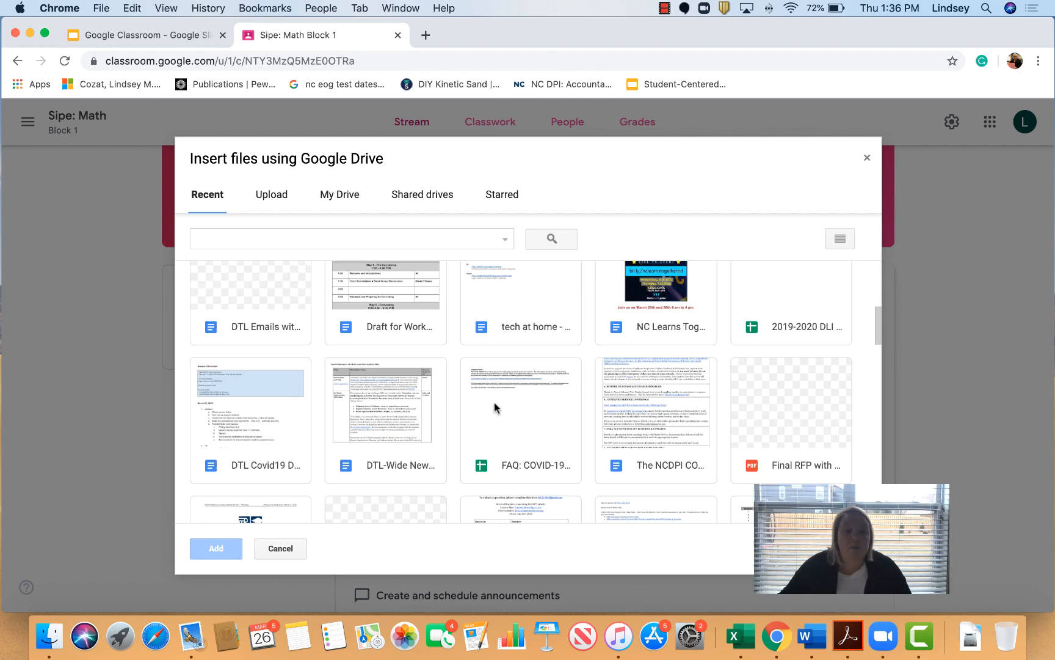
{"action": "scroll", "coordinate": [495, 406], "scroll_direction": "up", "scroll_amount": 15}
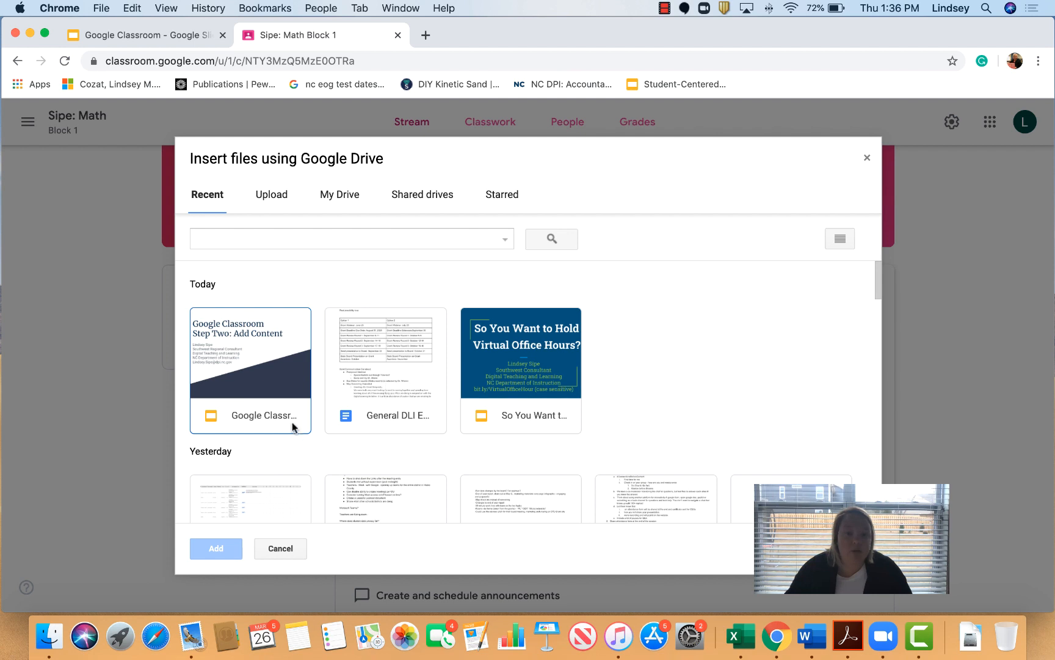
{"action": "left_click", "coordinate": [262, 394]}
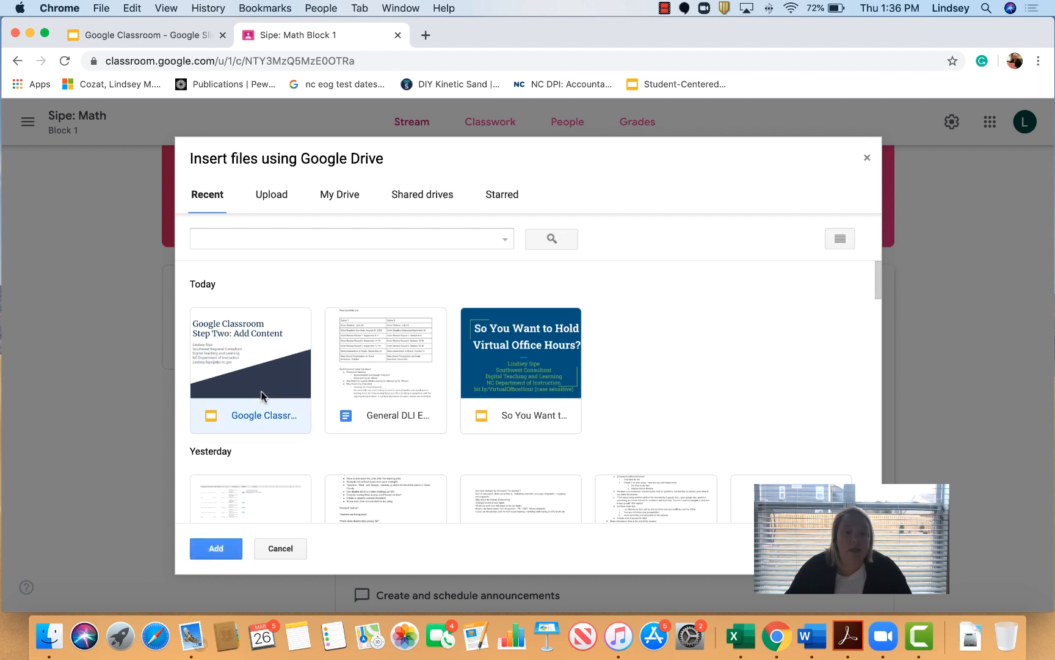
{"action": "left_click", "coordinate": [219, 556]}
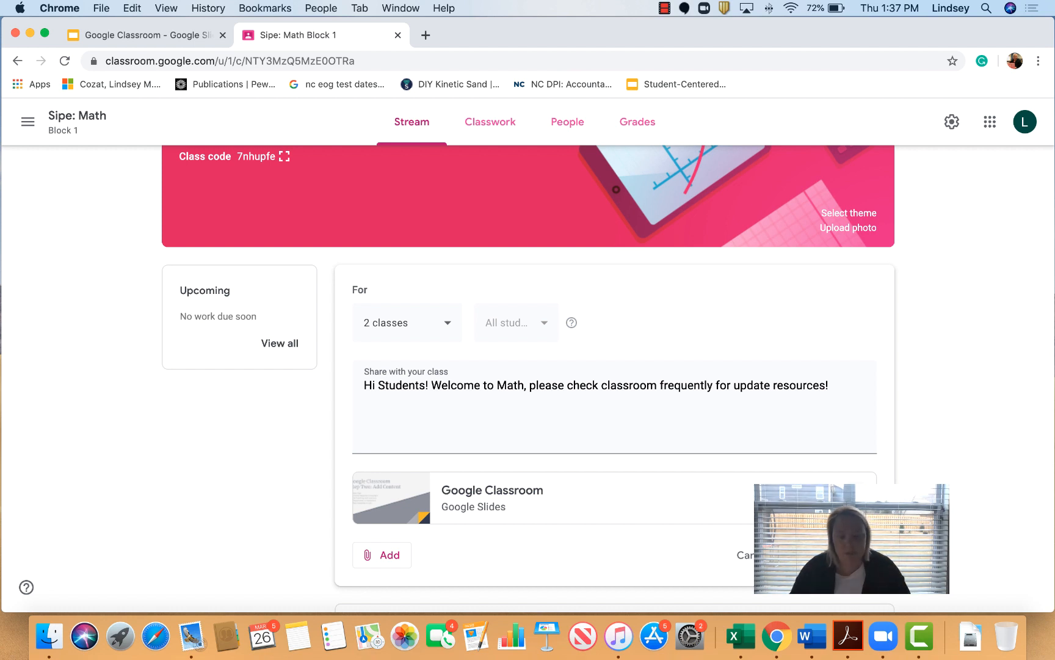
{"action": "left_click", "coordinate": [382, 557]}
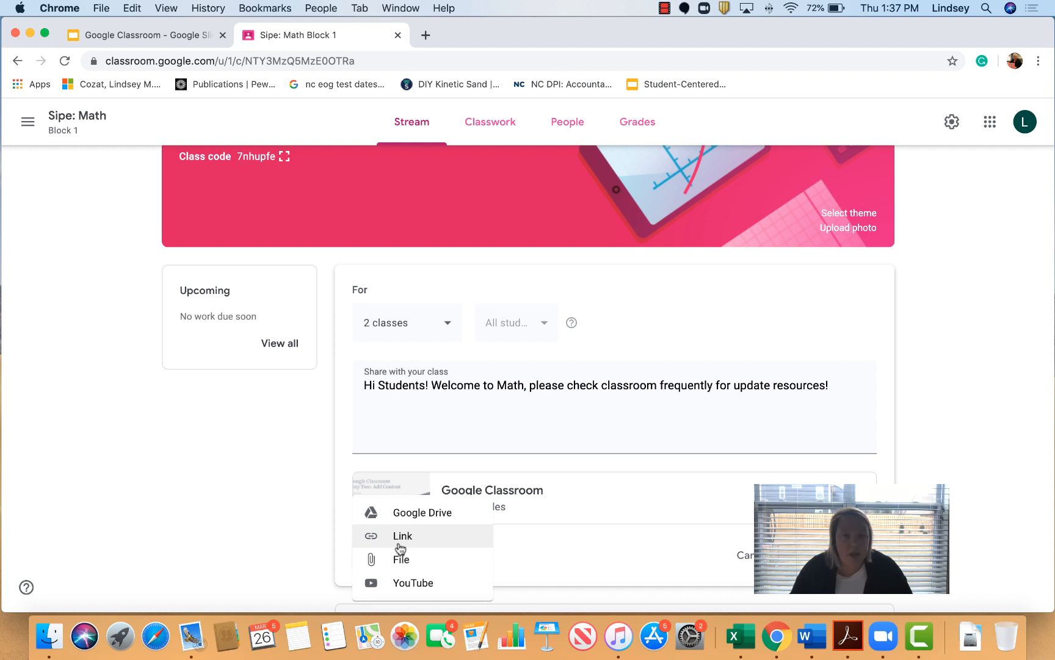
{"action": "left_click", "coordinate": [427, 35]}
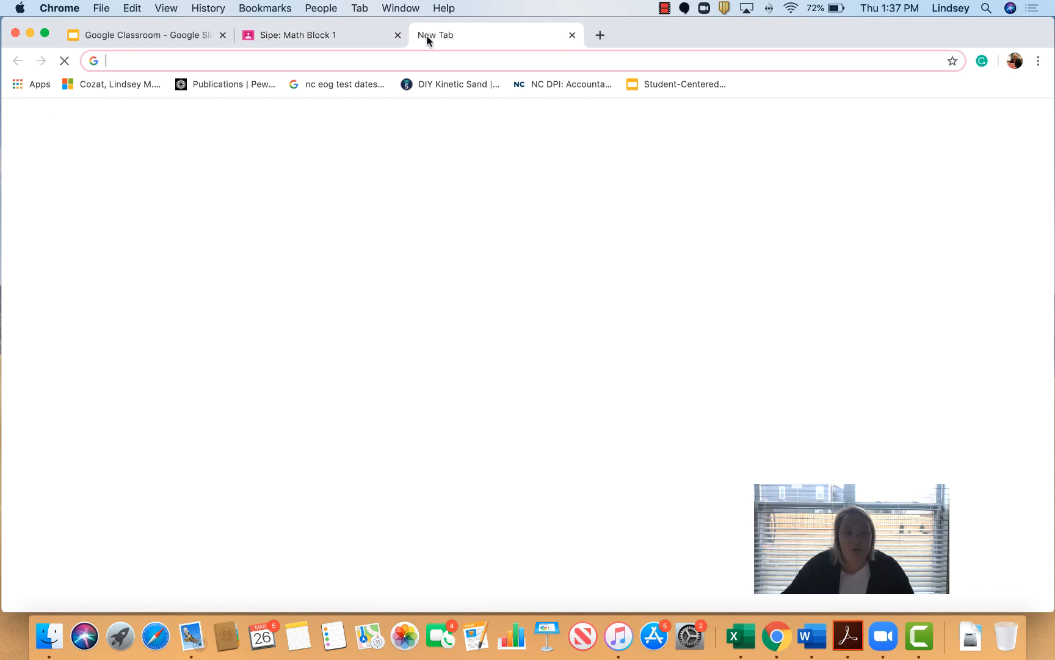
Step: Search for ixl, open ixl.com, copy its web address, and close the tab
{"action": "type", "text": "ixl"}
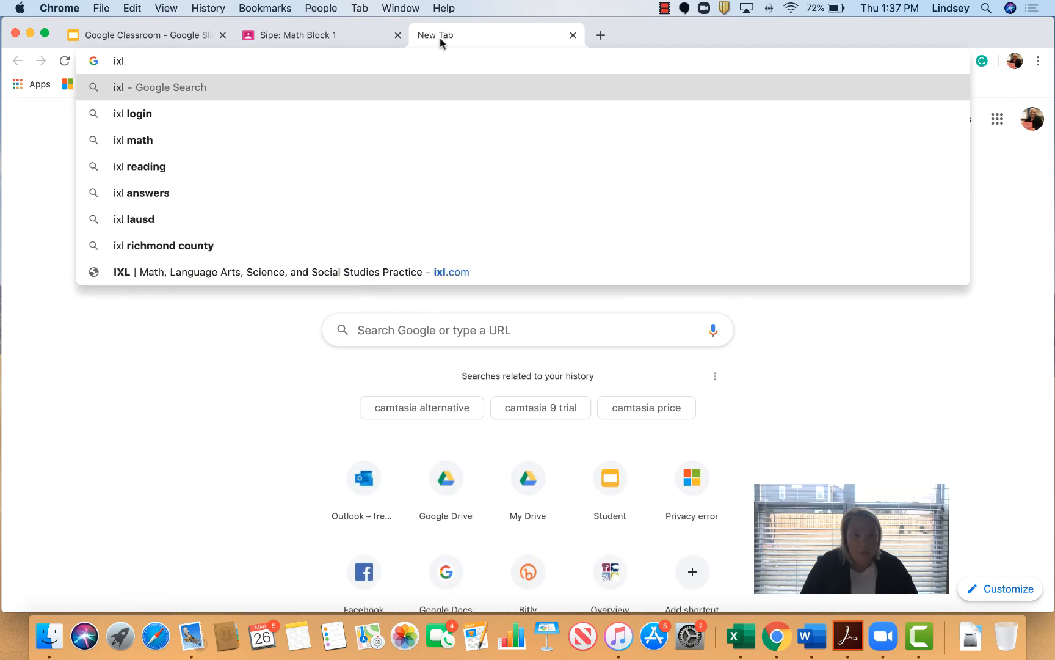
{"action": "key", "text": "Return"}
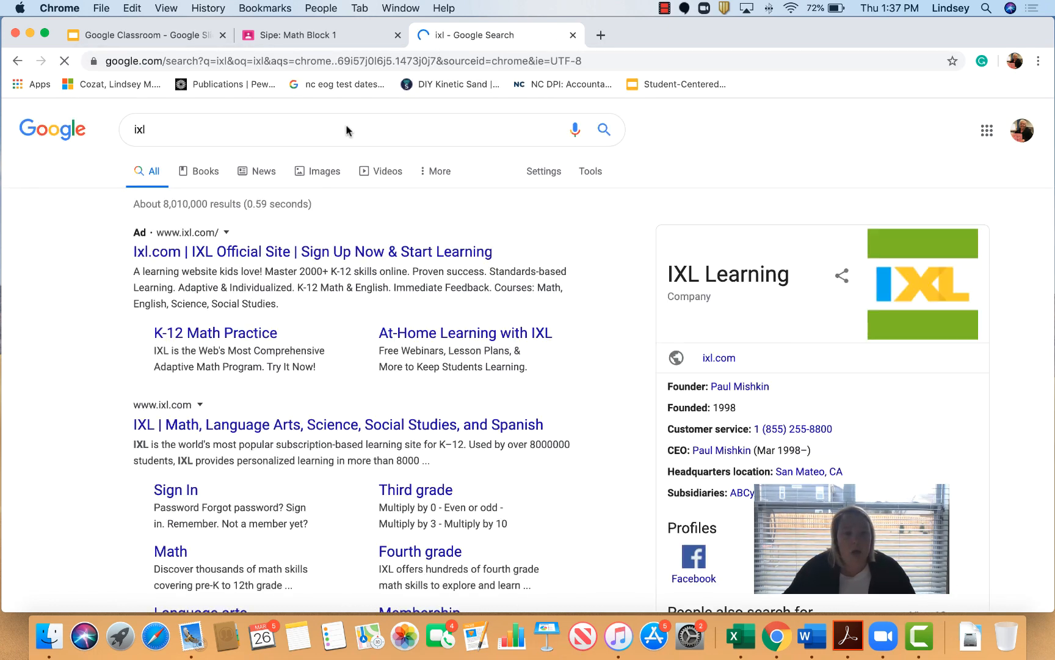
{"action": "left_click", "coordinate": [308, 432]}
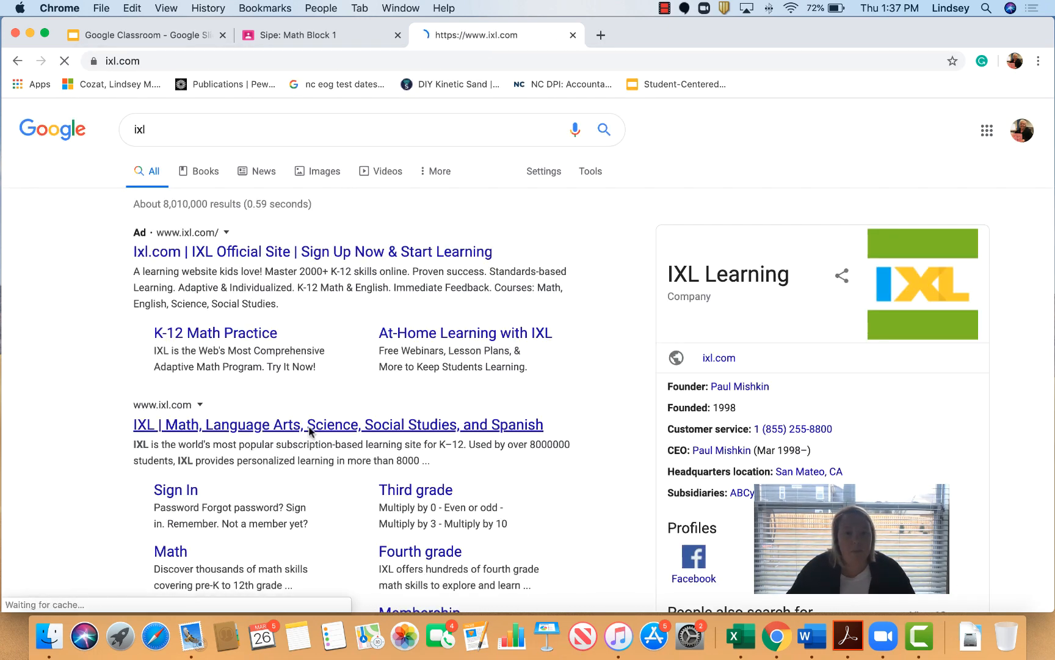
{"action": "left_click", "coordinate": [180, 52]}
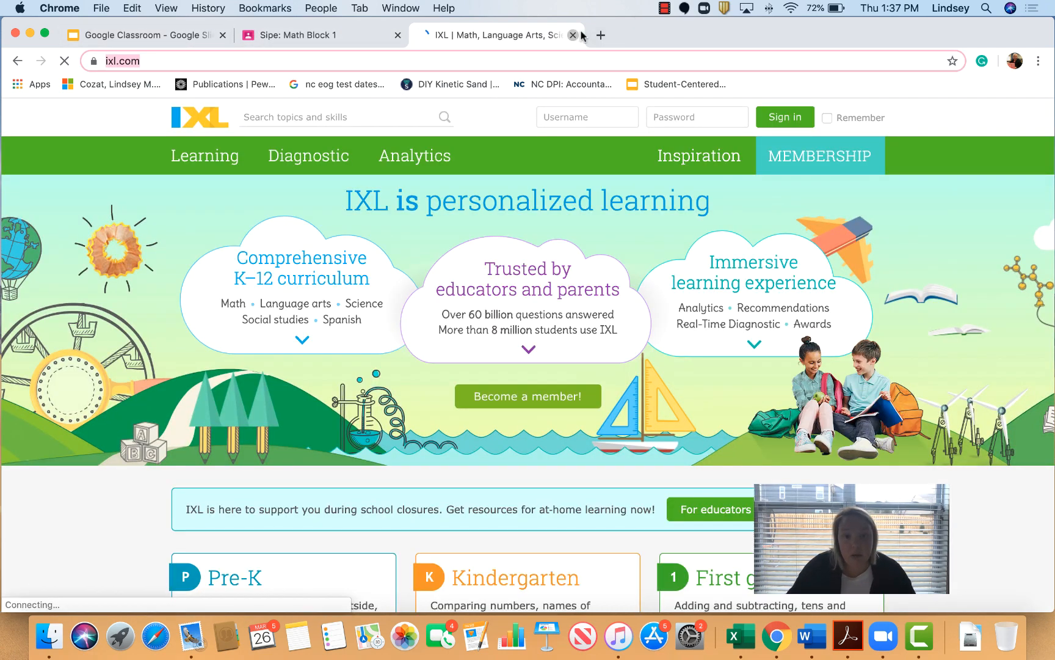
{"action": "left_click", "coordinate": [573, 35]}
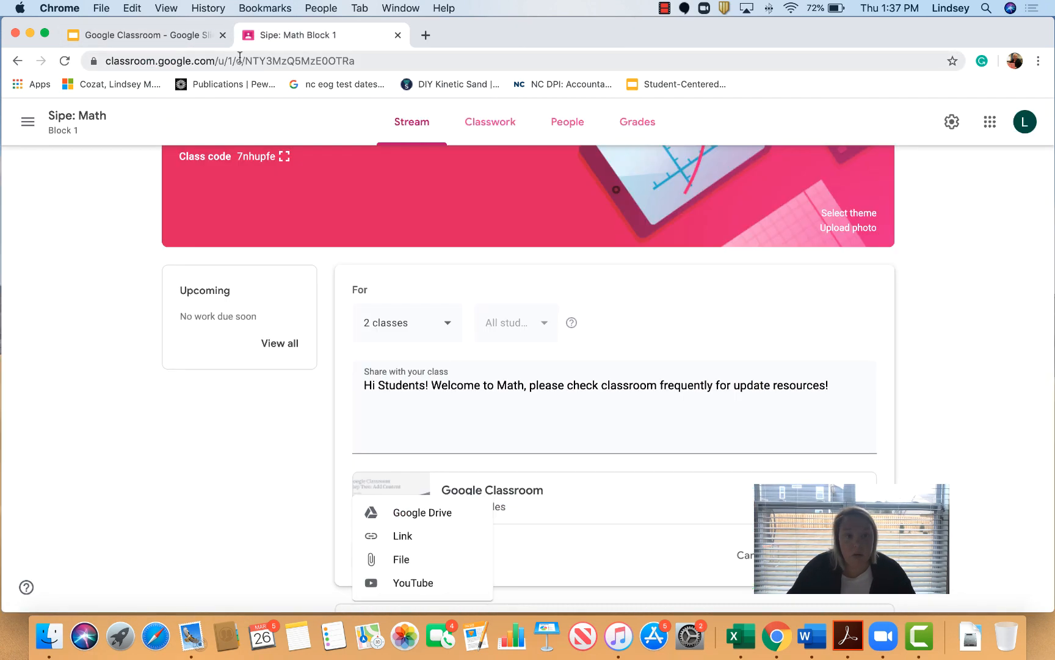
{"action": "left_click", "coordinate": [403, 538]}
{"action": "type", "text": "https://www.ixl.com/"}
{"action": "left_click", "coordinate": [583, 402]}
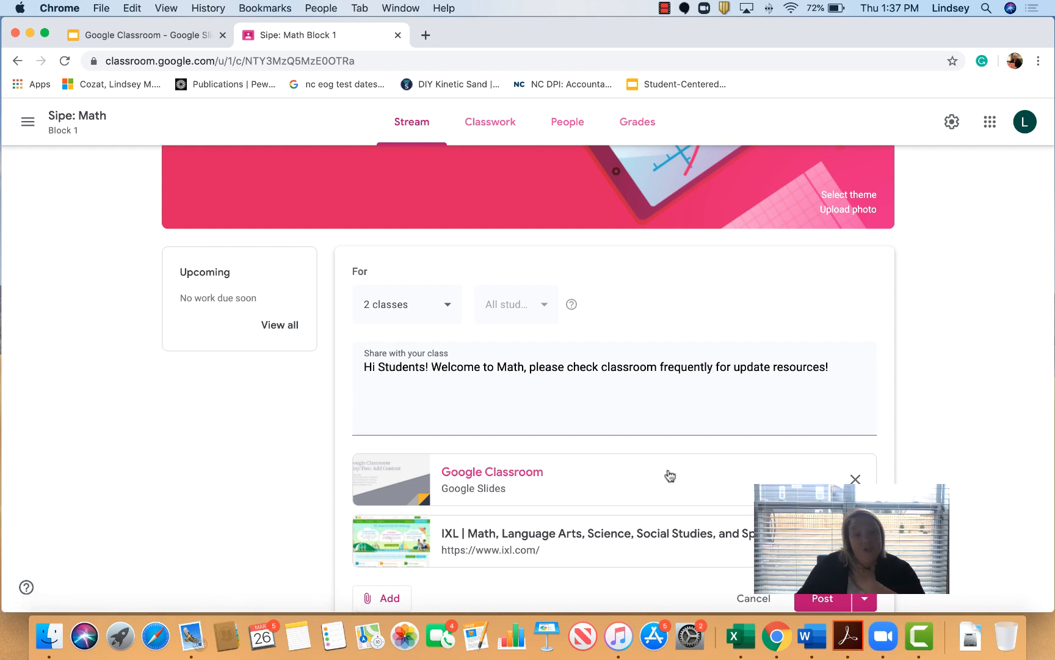
{"action": "scroll", "coordinate": [738, 478], "scroll_direction": "up", "scroll_amount": 3}
{"action": "scroll", "coordinate": [737, 477], "scroll_direction": "down", "scroll_amount": 5}
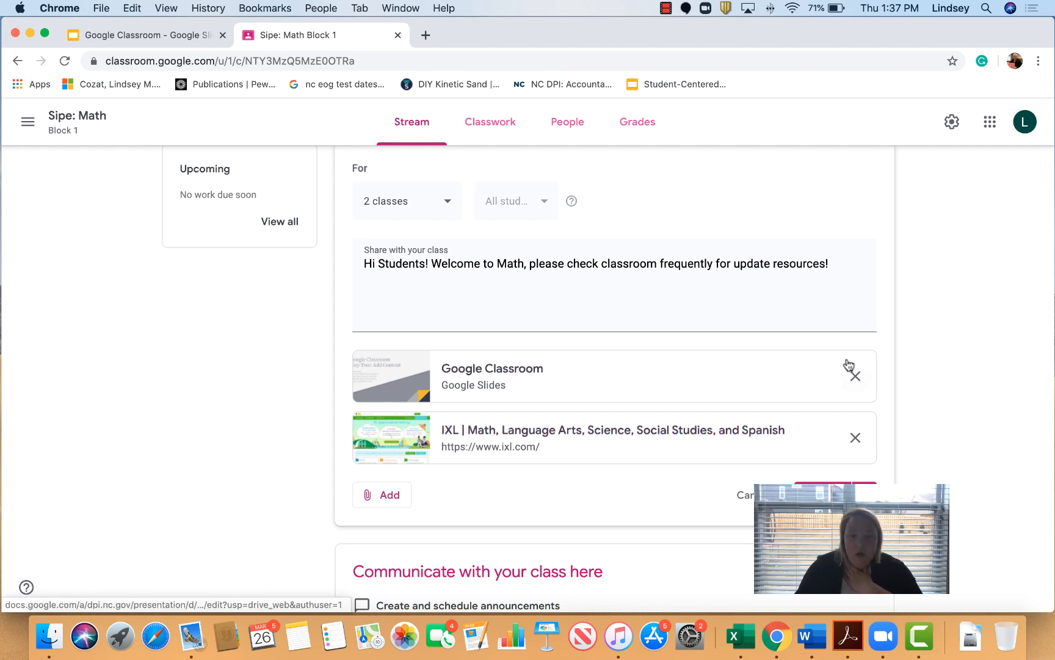
Step: Replace the slides and IXL attachments with the 'Fractions ... Review' YouTube video from a 'fraction help' search
{"action": "left_click", "coordinate": [856, 376]}
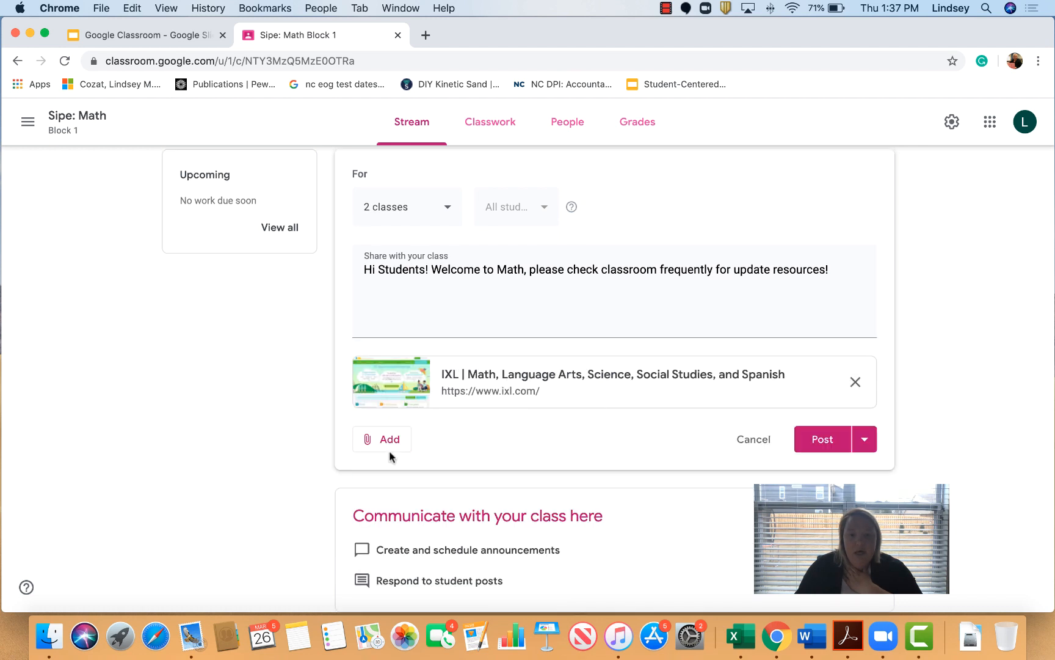
{"action": "left_click", "coordinate": [856, 382]}
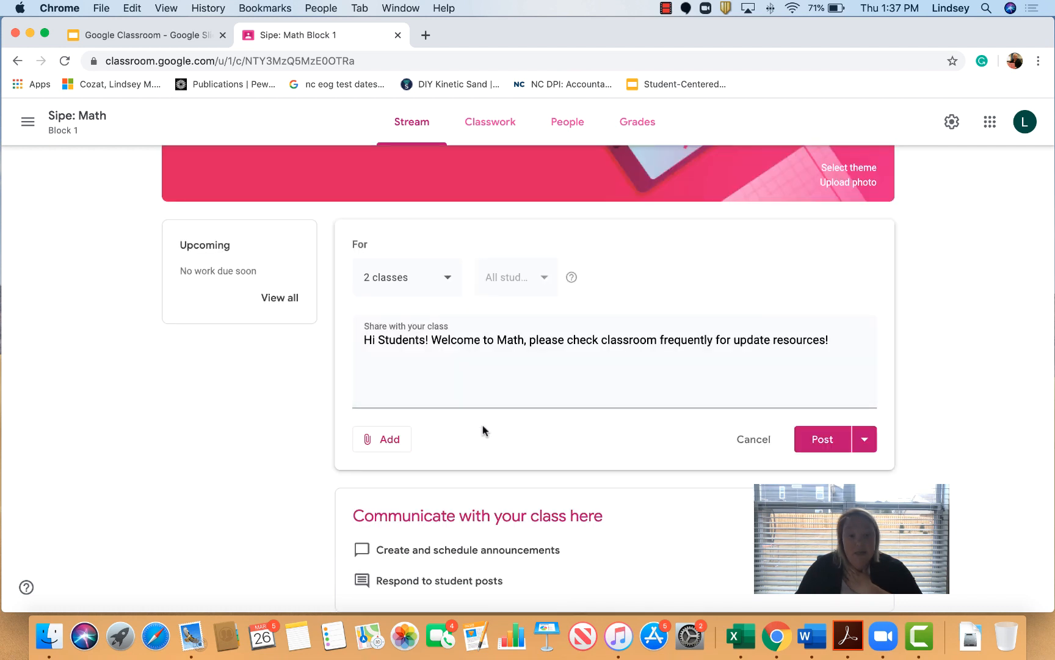
{"action": "left_click", "coordinate": [375, 445]}
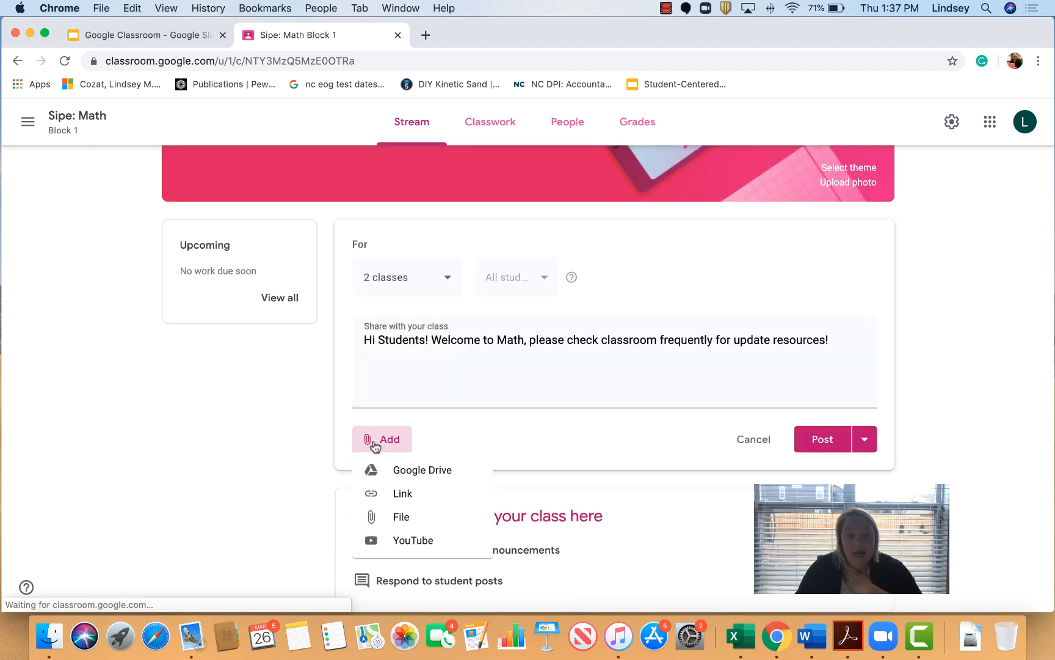
{"action": "left_click", "coordinate": [394, 540]}
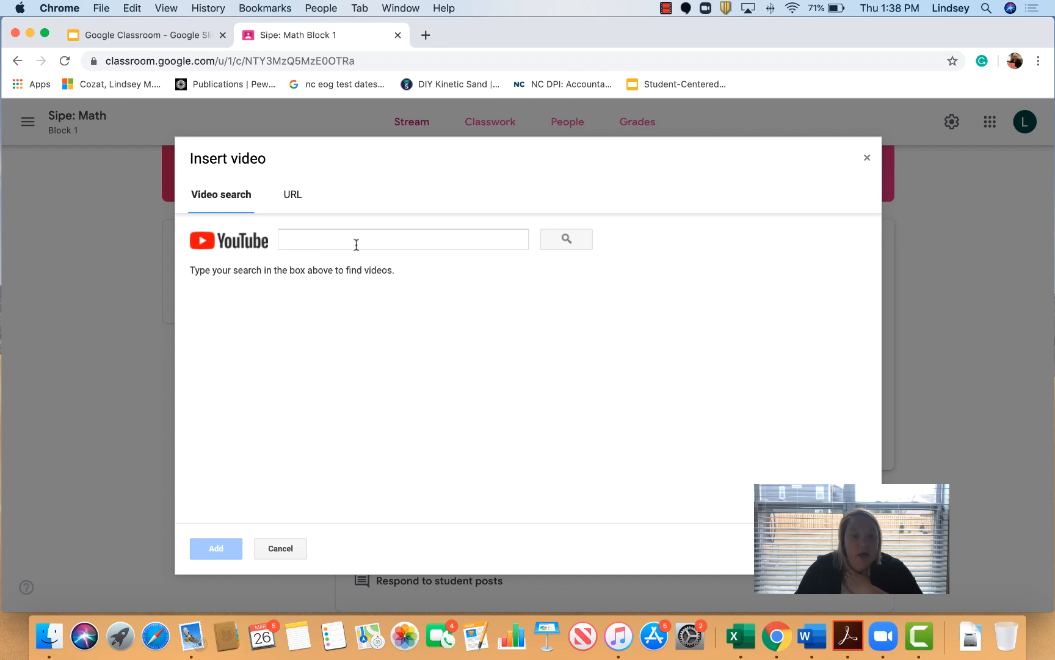
{"action": "left_click", "coordinate": [316, 246]}
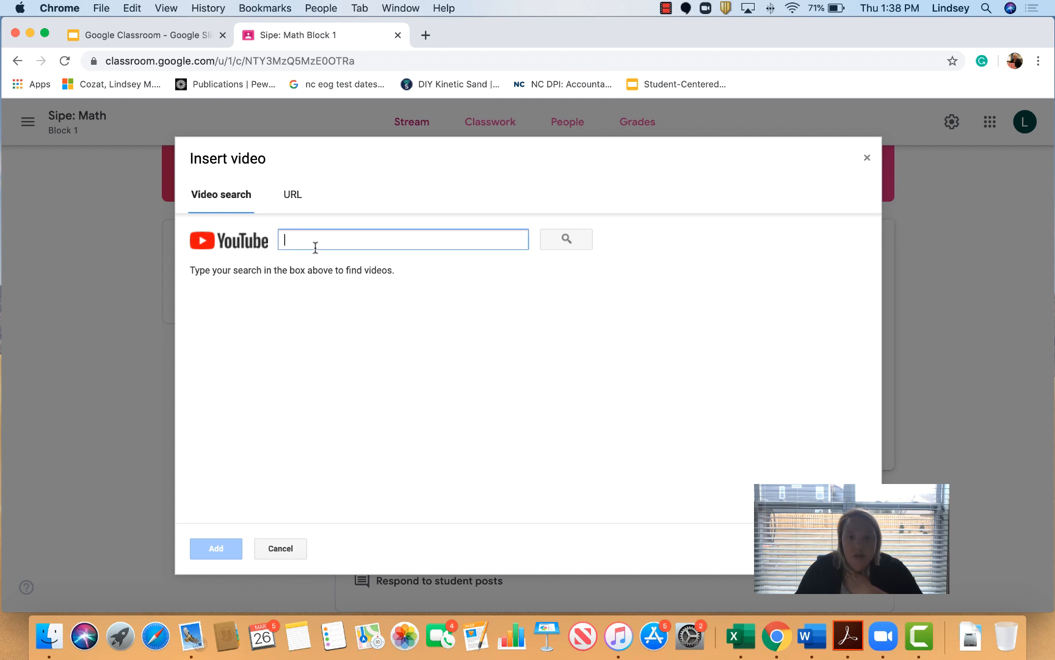
{"action": "type", "text": "f"}
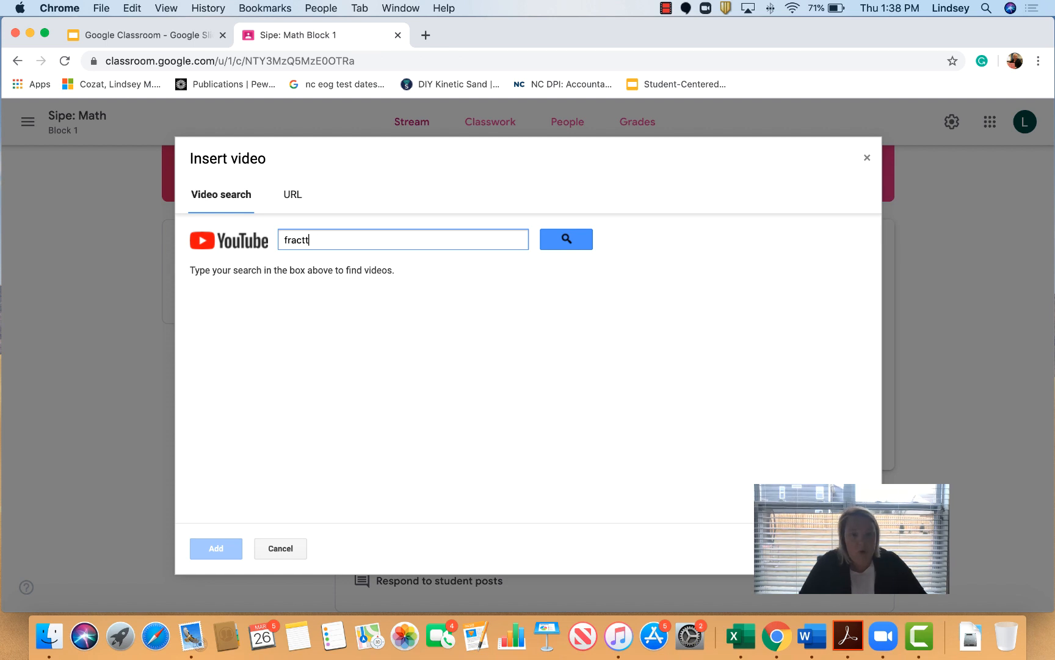
{"action": "type", "text": "raction hel"}
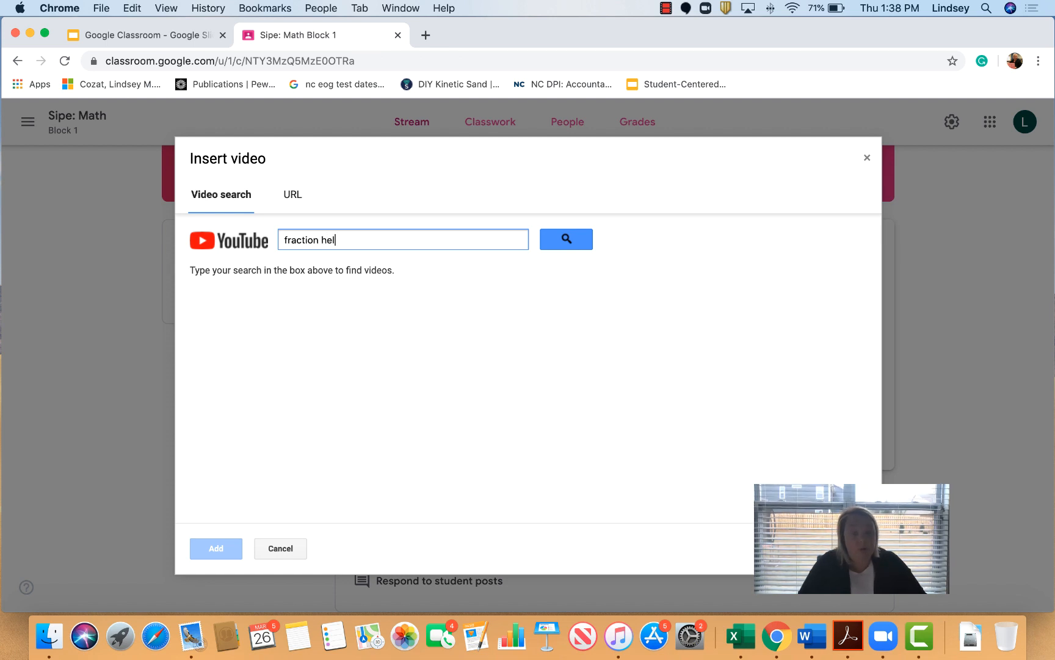
{"action": "type", "text": "p"}
{"action": "key", "text": "Return"}
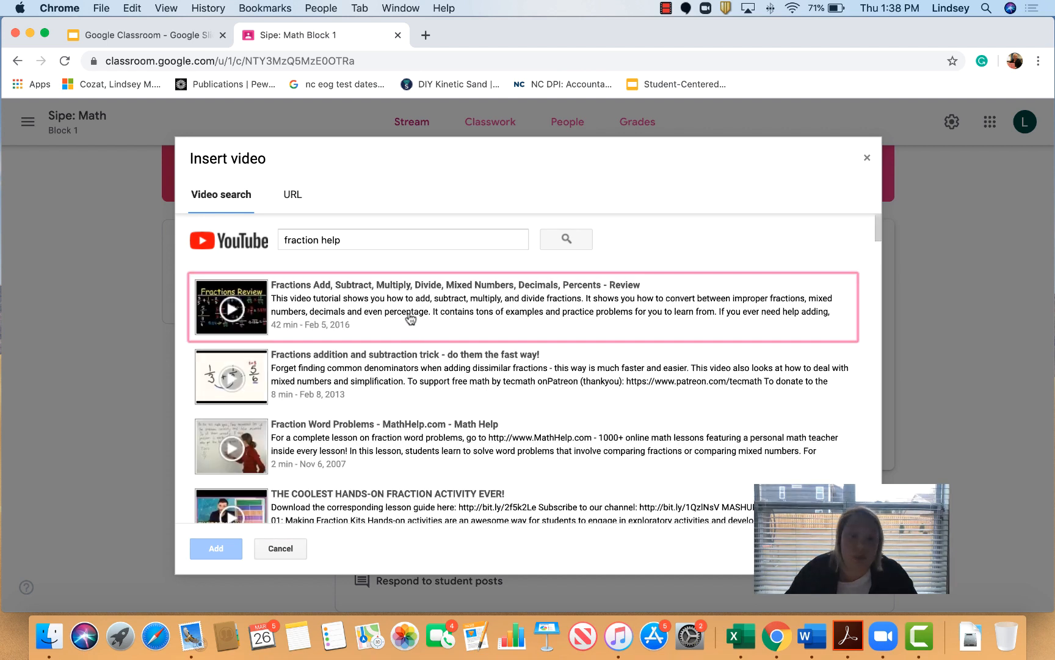
{"action": "left_click", "coordinate": [407, 315]}
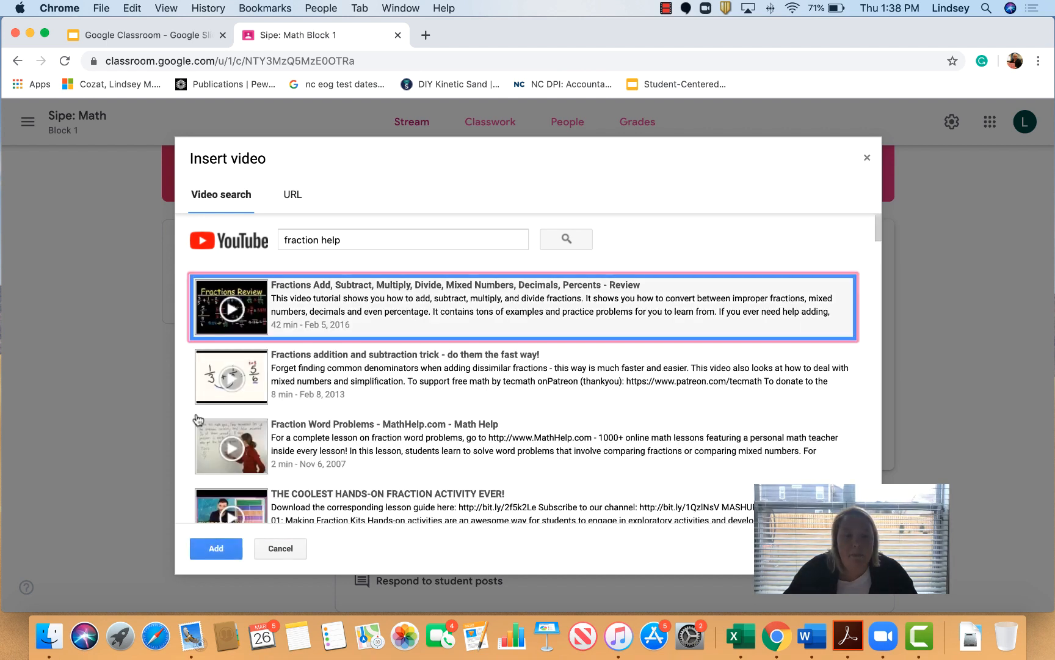
{"action": "left_click", "coordinate": [232, 318]}
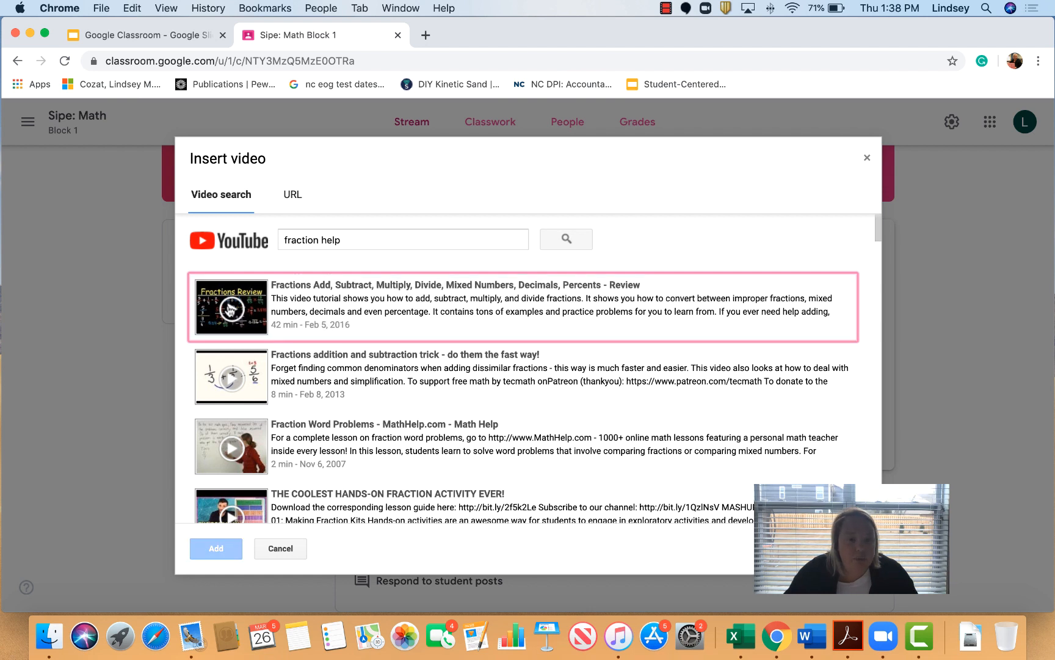
{"action": "left_click", "coordinate": [395, 329]}
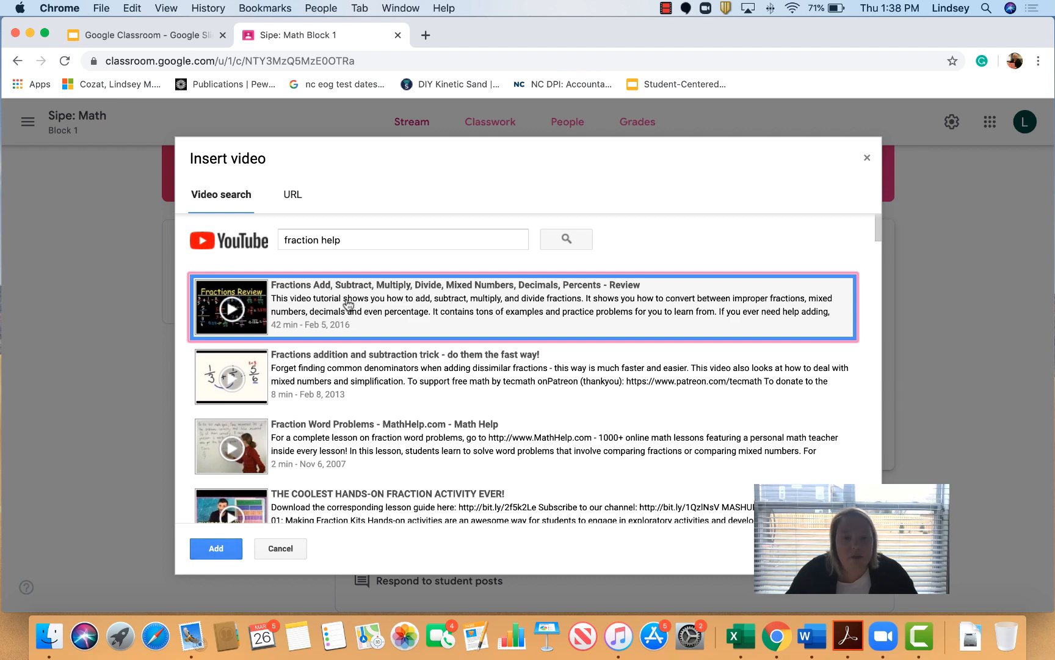
{"action": "left_click", "coordinate": [202, 554]}
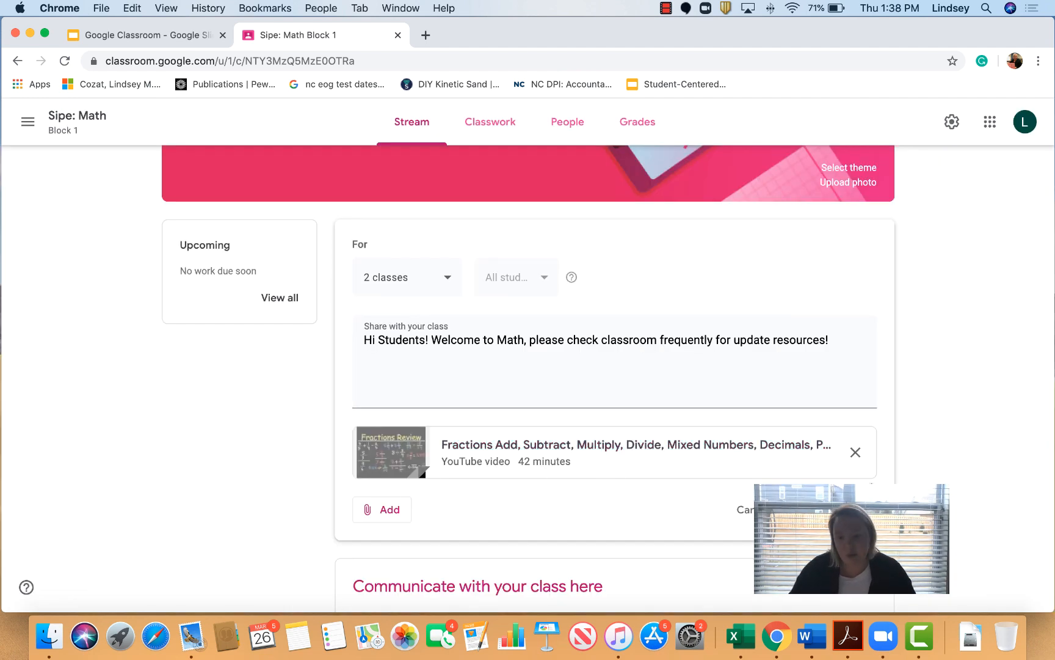
Step: Post the welcome announcement without the video, then begin a new one reading '3/36: Update, please watch this video!'
{"action": "left_click", "coordinate": [856, 453]}
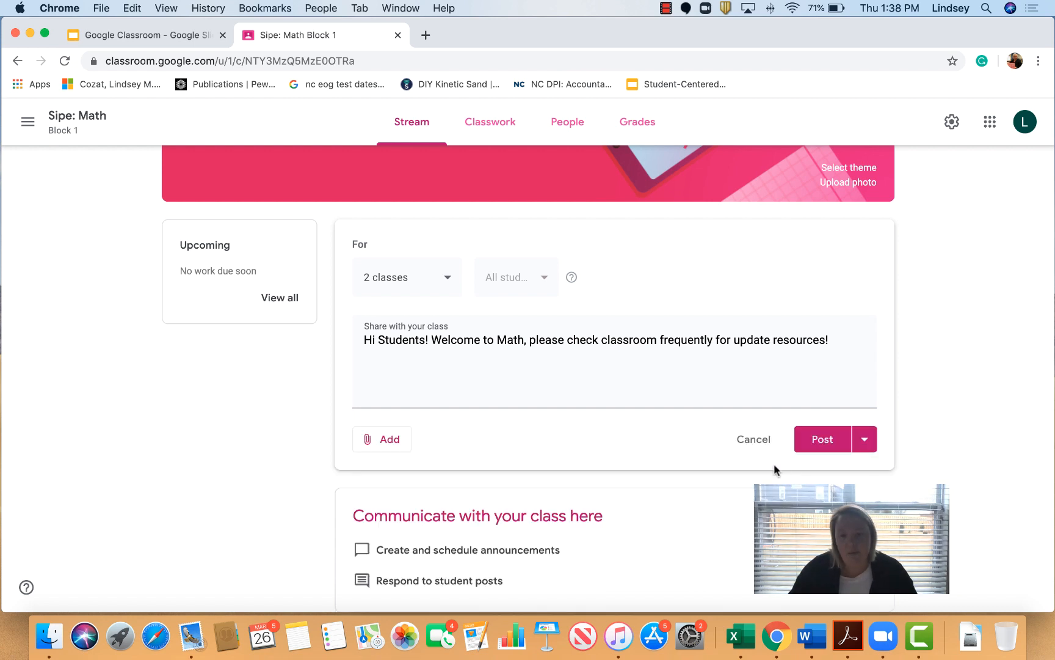
{"action": "left_click", "coordinate": [825, 441]}
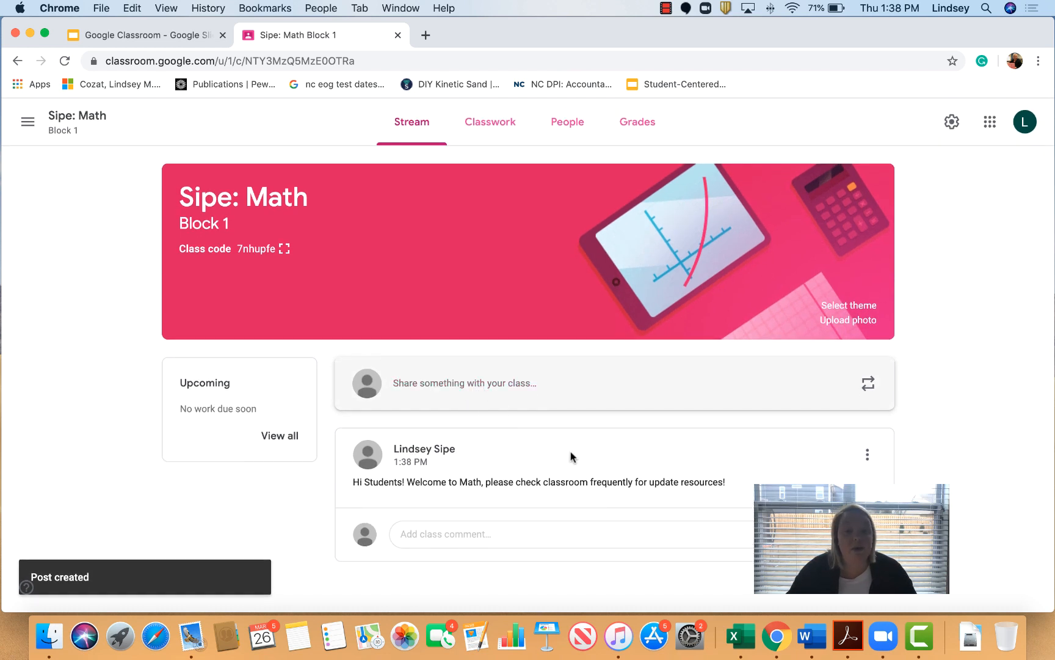
{"action": "left_click", "coordinate": [455, 394]}
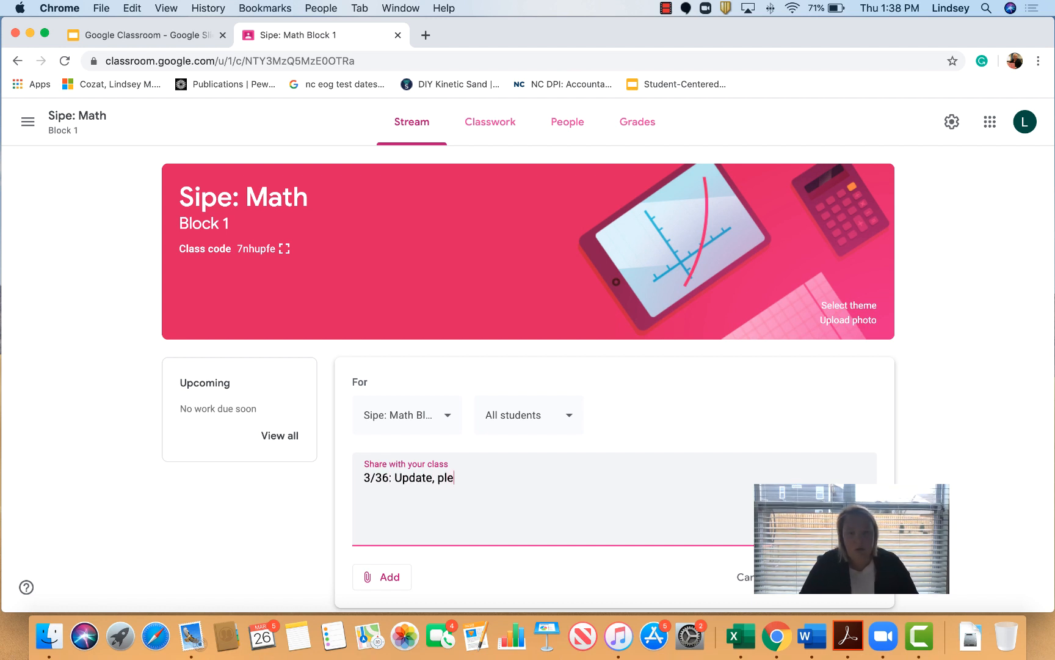
{"action": "type", "text": "ase watch this video!"}
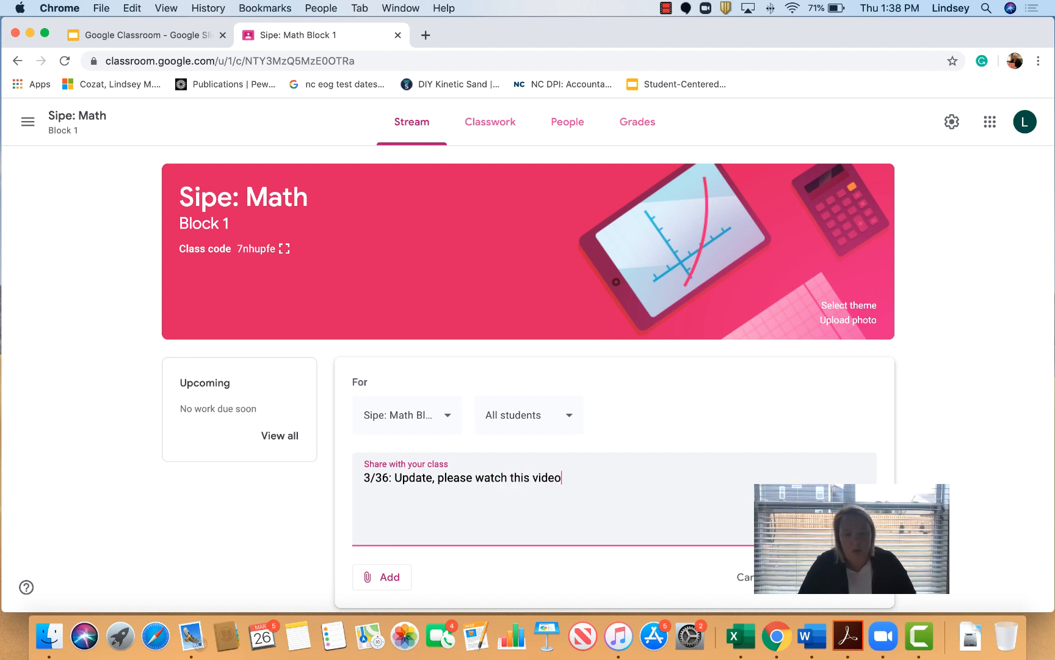
Step: Attach the fractions review YouTube video found by searching 'fraction help' to the update
{"action": "left_click", "coordinate": [369, 579]}
{"action": "left_click", "coordinate": [405, 582]}
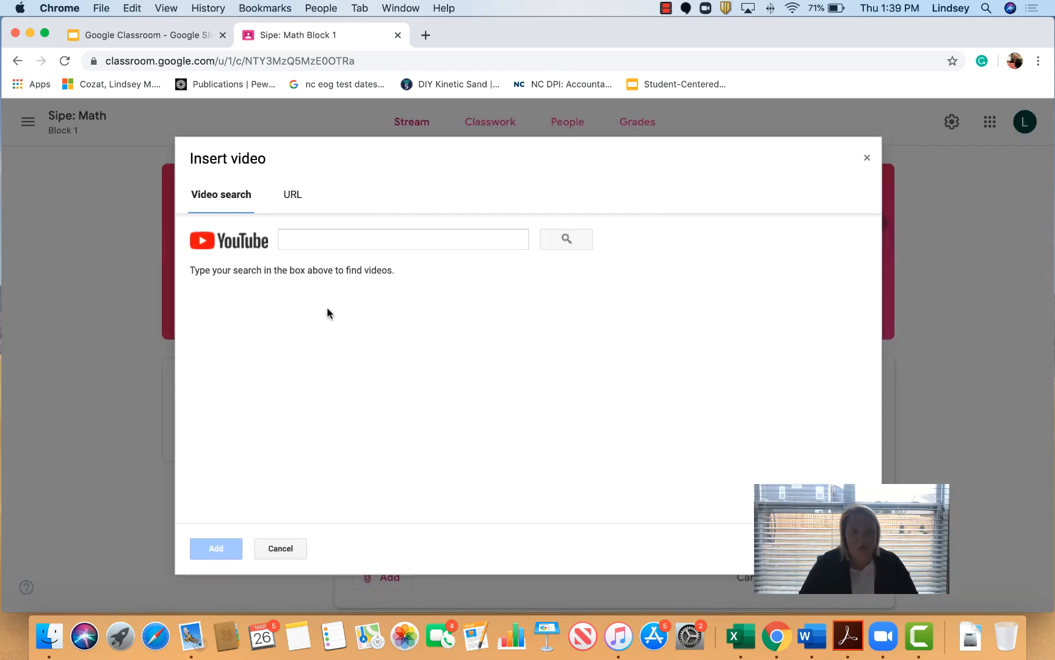
{"action": "left_click", "coordinate": [317, 239]}
{"action": "type", "text": "fraction help"}
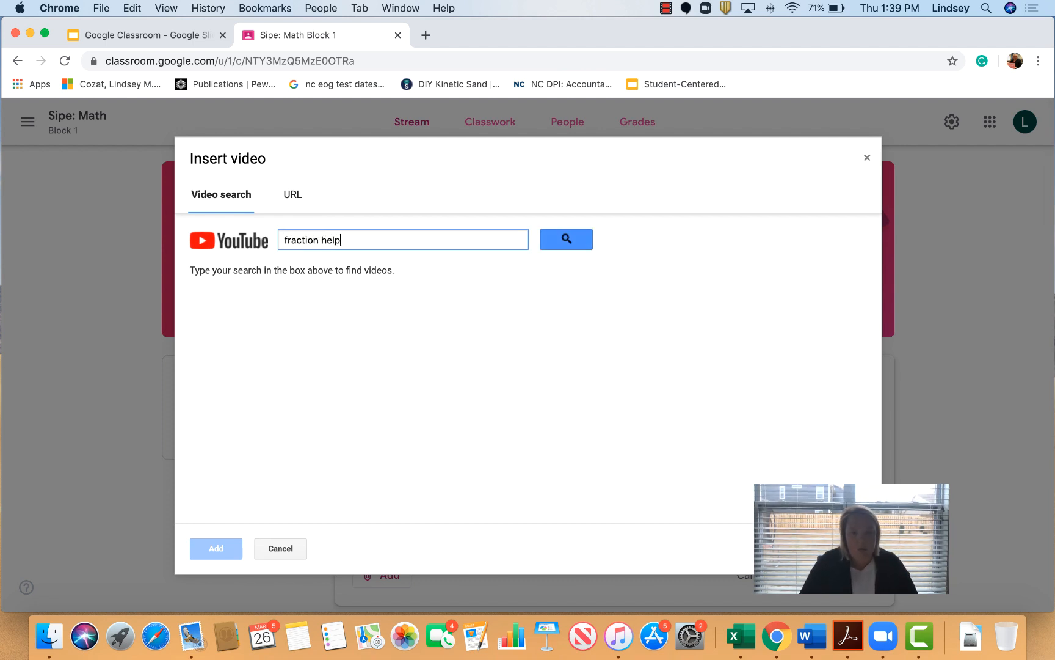
{"action": "key", "text": "Return"}
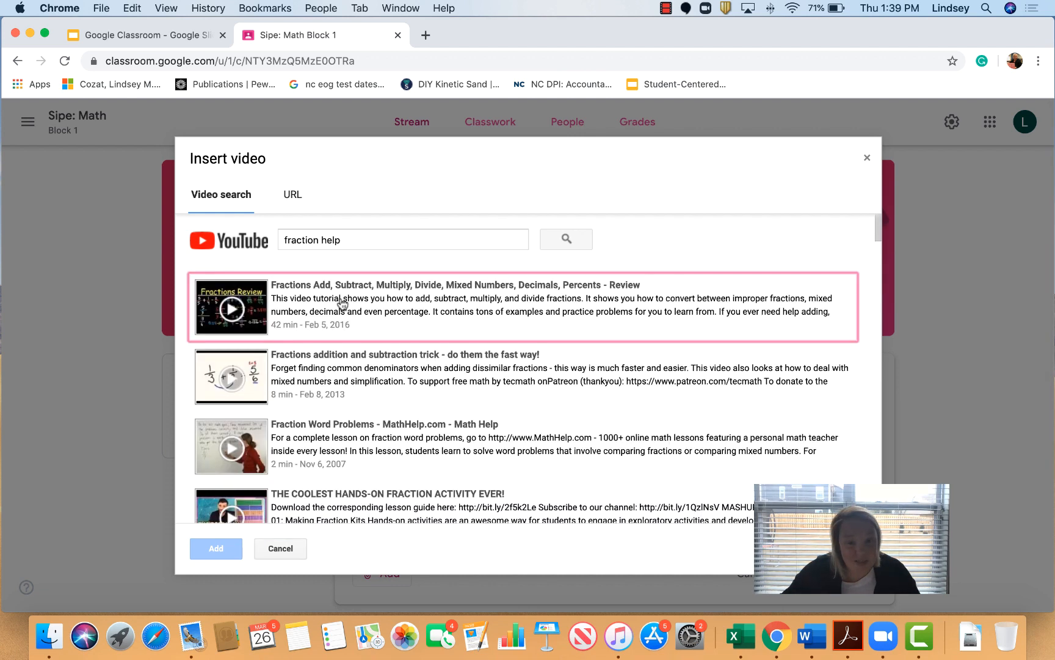
{"action": "left_click", "coordinate": [316, 323]}
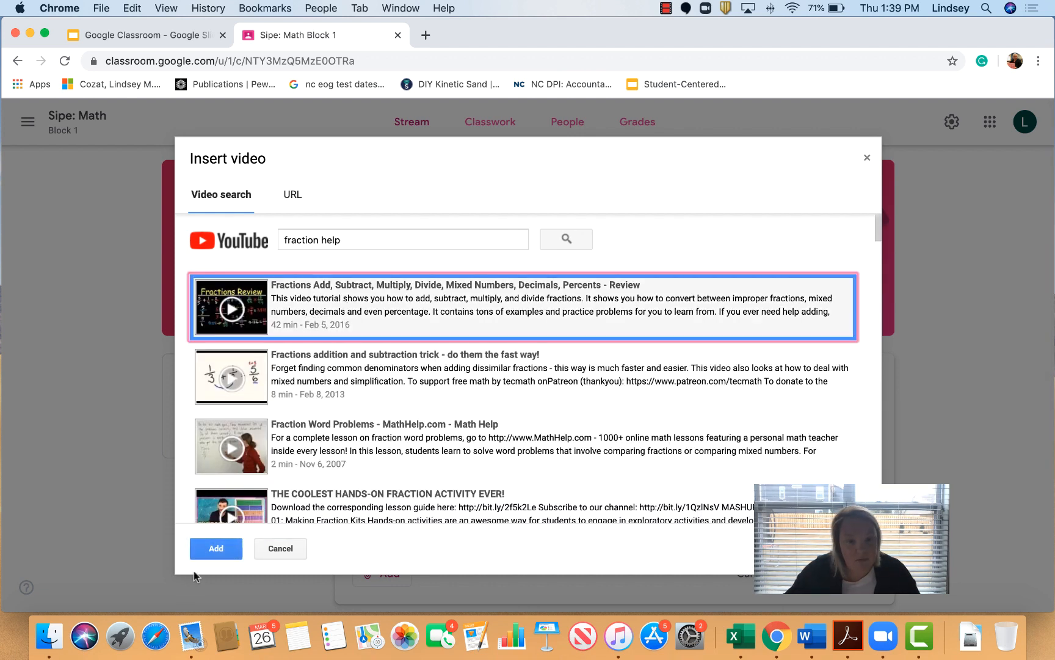
{"action": "left_click", "coordinate": [215, 548]}
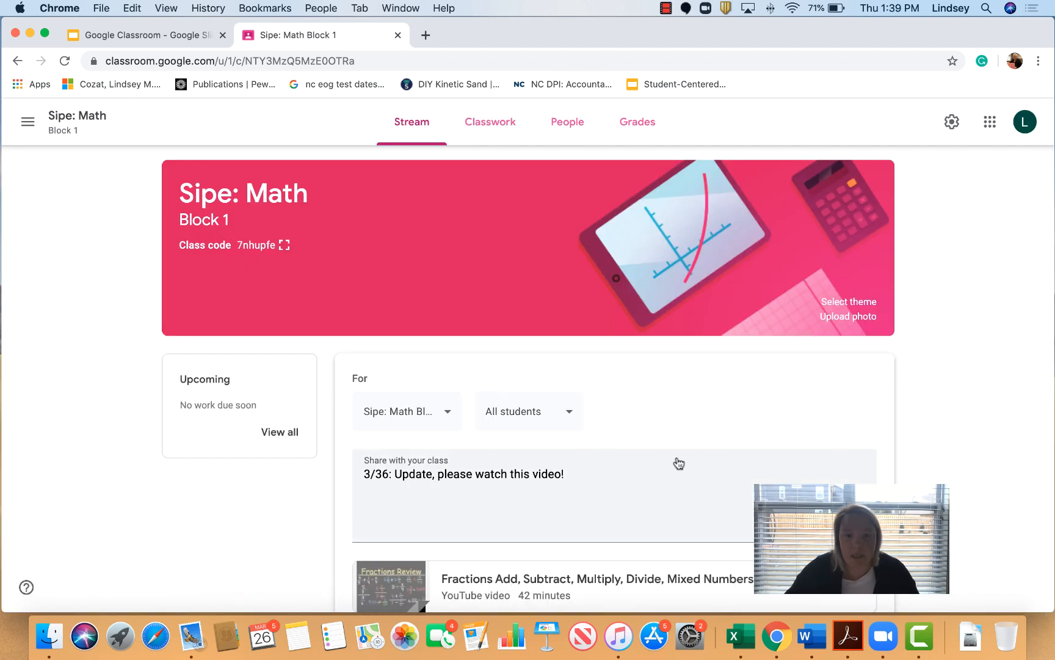
Step: Add Sipe: Math Block 2 as a recipient and post the update to both classes
{"action": "scroll", "coordinate": [634, 437], "scroll_direction": "down", "scroll_amount": 5}
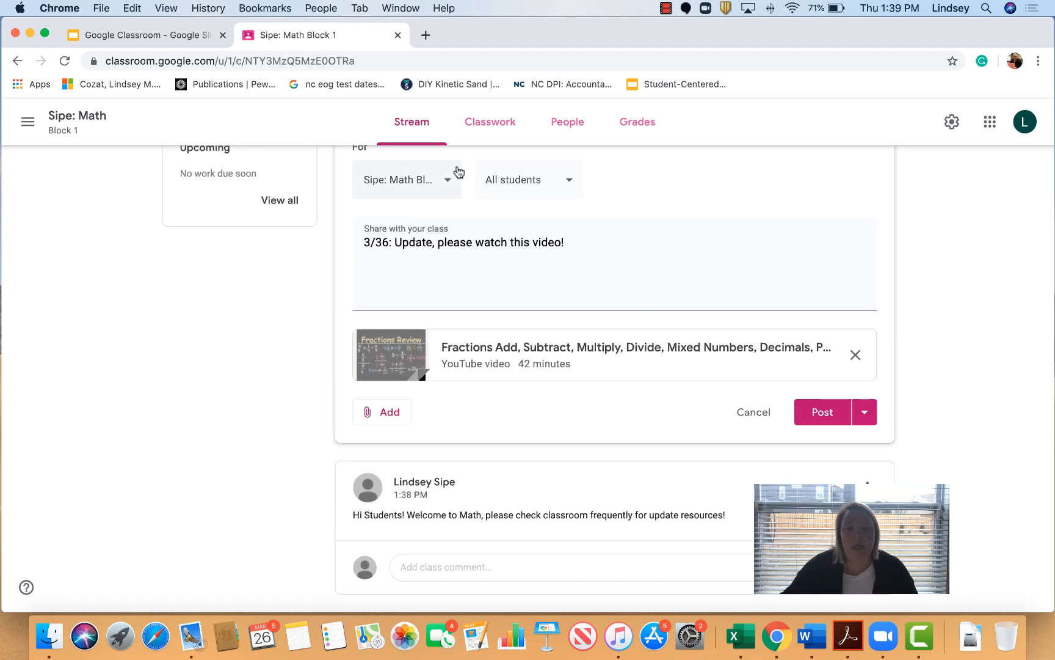
{"action": "left_click", "coordinate": [451, 183]}
{"action": "left_click", "coordinate": [372, 267]}
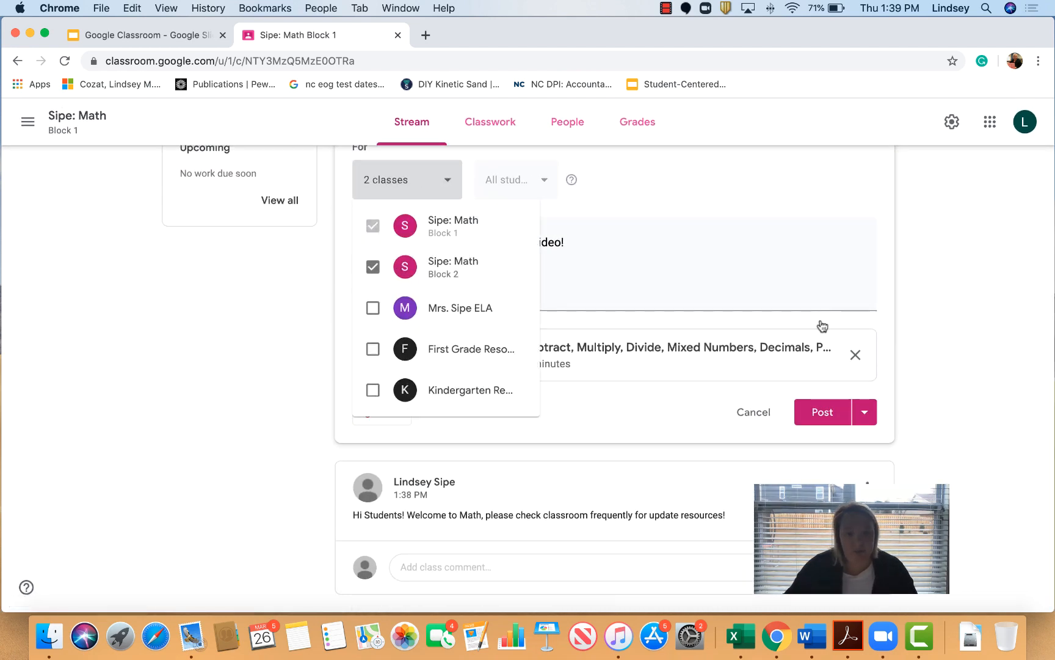
{"action": "left_click", "coordinate": [871, 420]}
{"action": "left_click", "coordinate": [864, 417]}
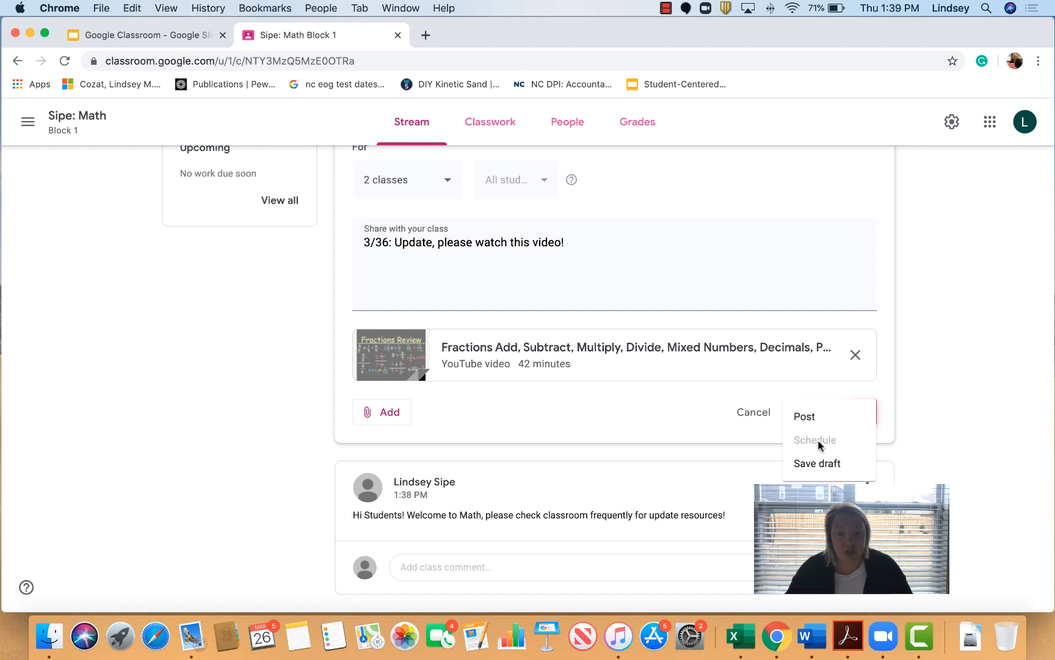
{"action": "left_click", "coordinate": [683, 428]}
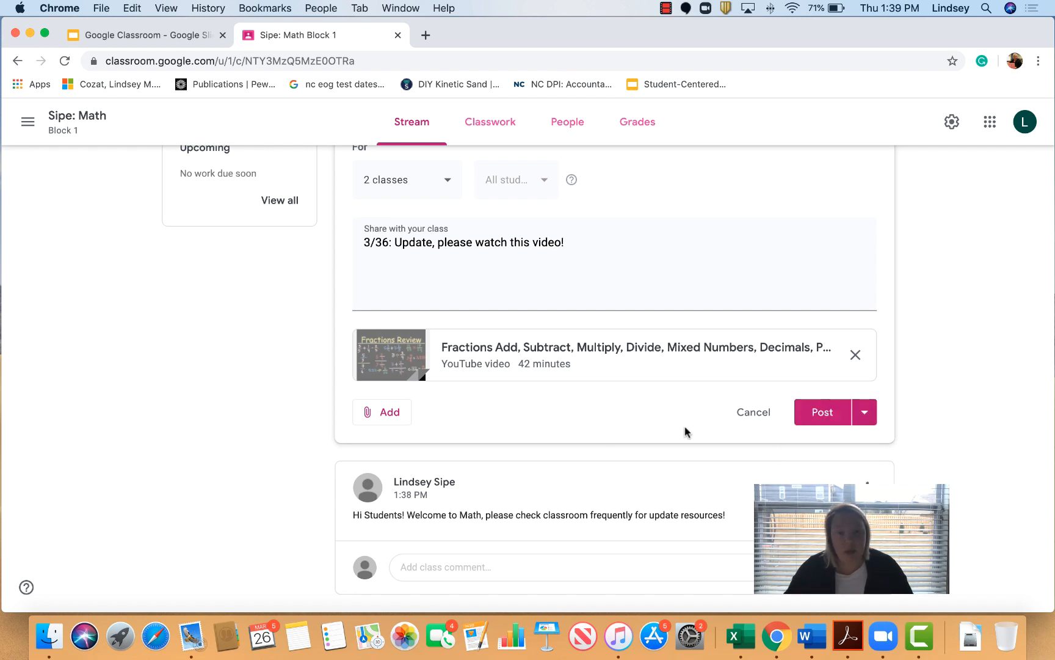
{"action": "left_click", "coordinate": [823, 412]}
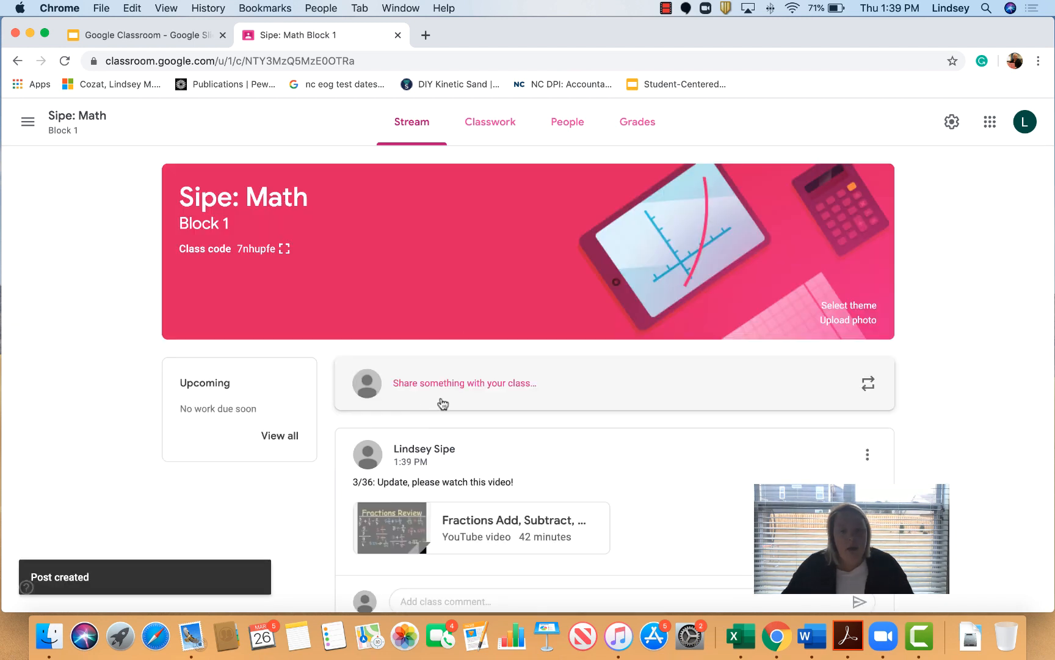
{"action": "left_click", "coordinate": [447, 396]}
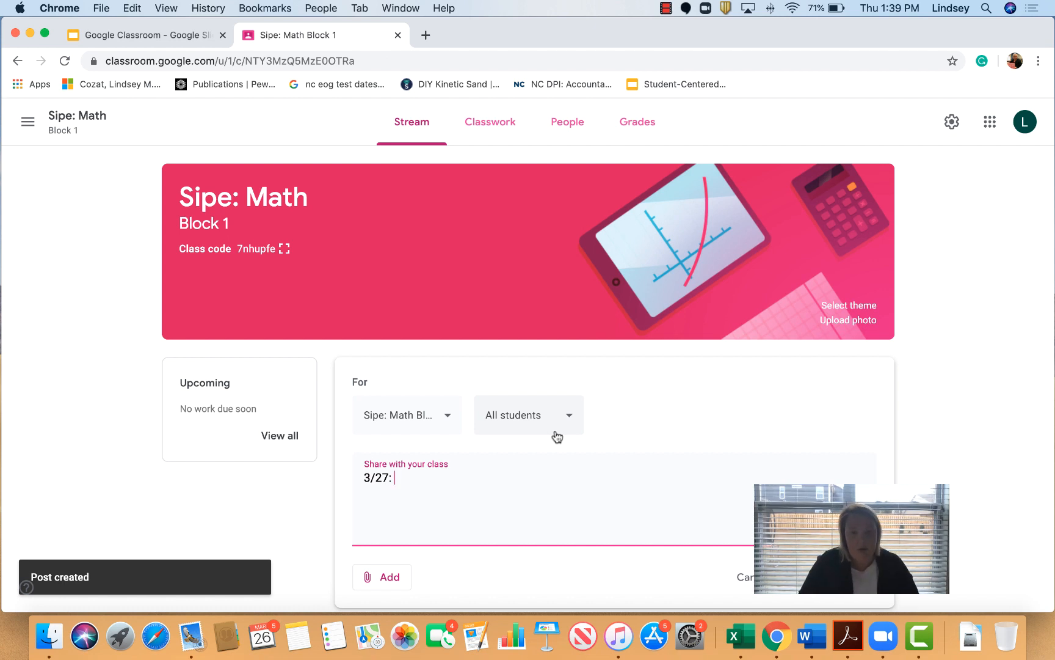
Step: Finish the '3/27: Complete this worksheet' post and schedule it for Mar 27, 2020, 8:00 AM
{"action": "type", "text": "F"}
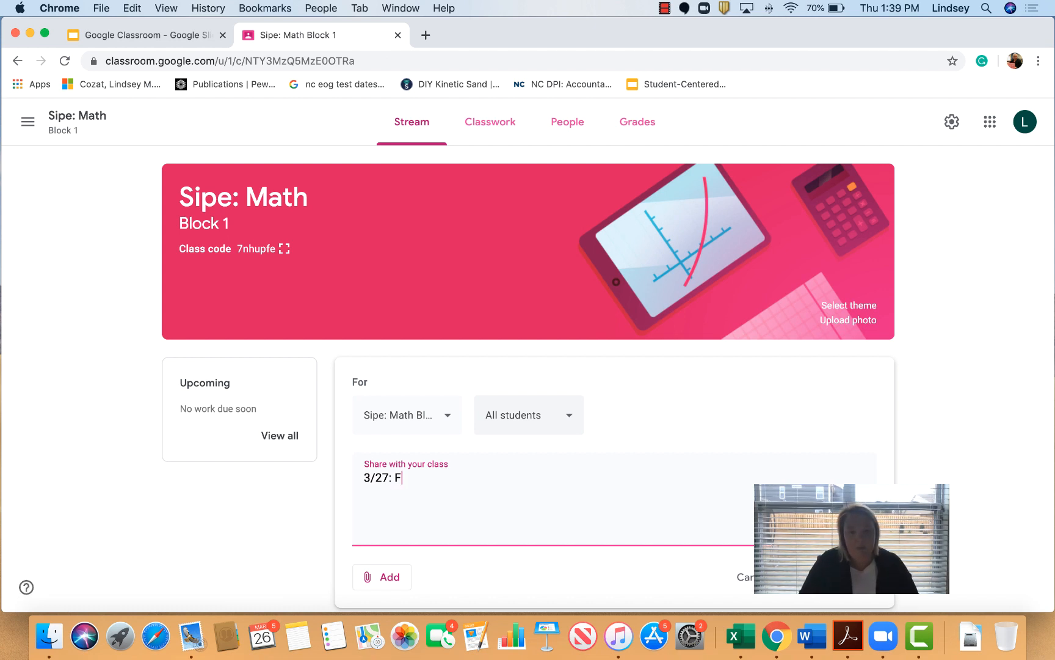
{"action": "key", "text": "BackSpace"}
{"action": "type", "text": "Complete this worksheet"}
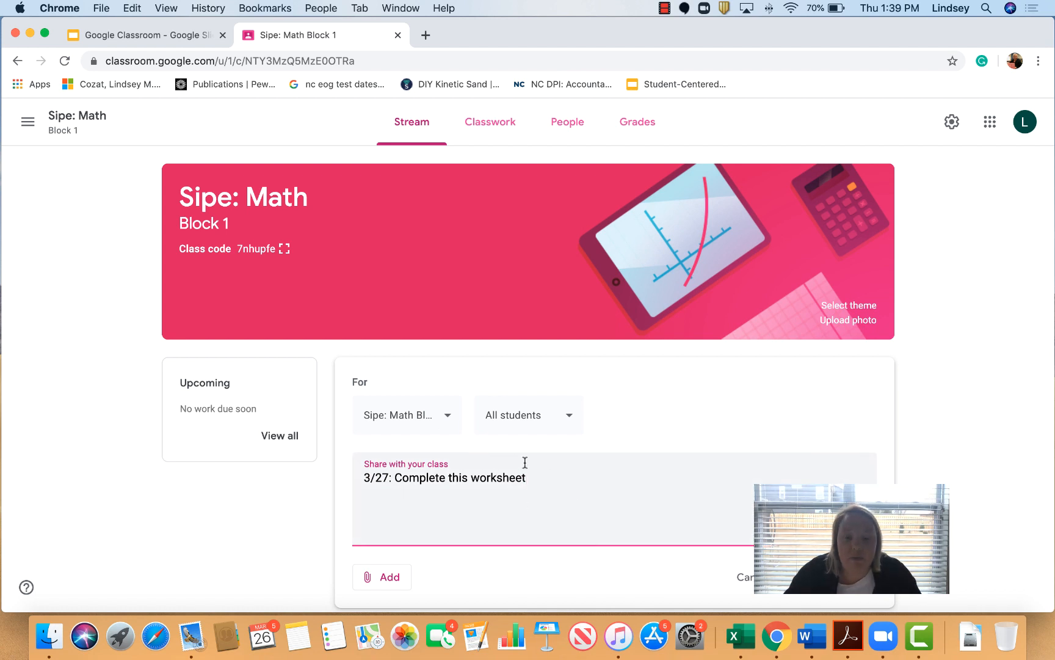
{"action": "left_click", "coordinate": [864, 577]}
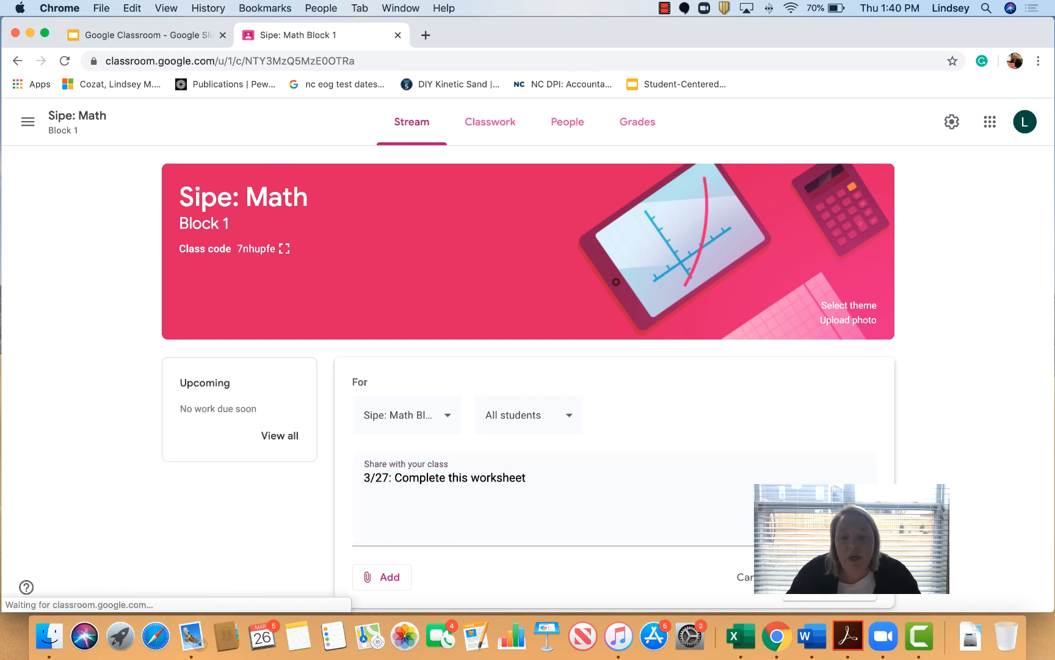
{"action": "left_click", "coordinate": [821, 546]}
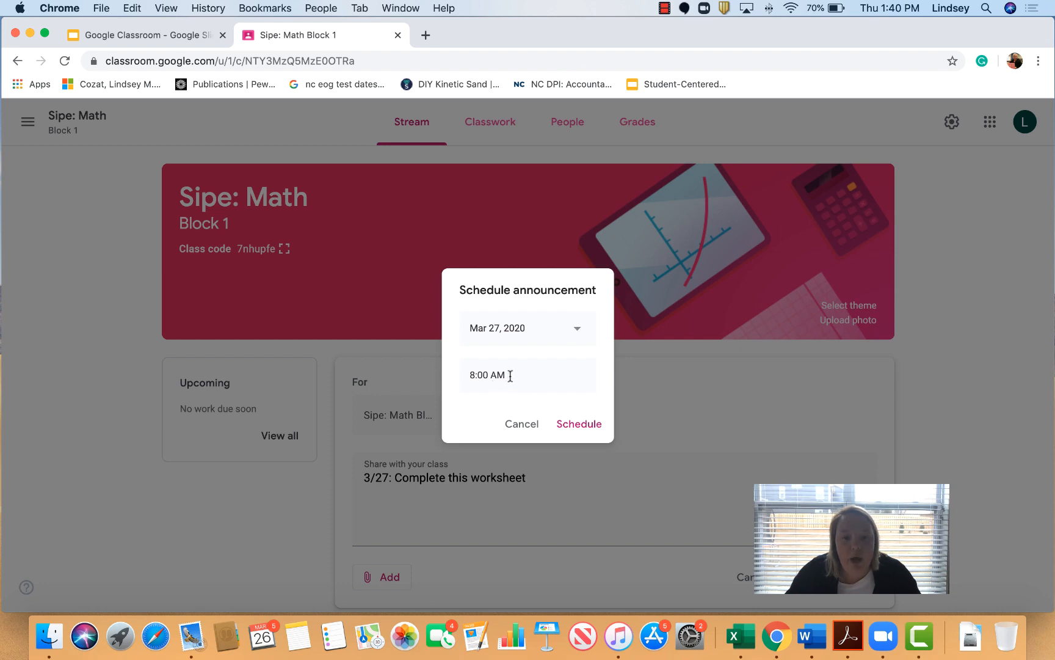
{"action": "left_click", "coordinate": [590, 427]}
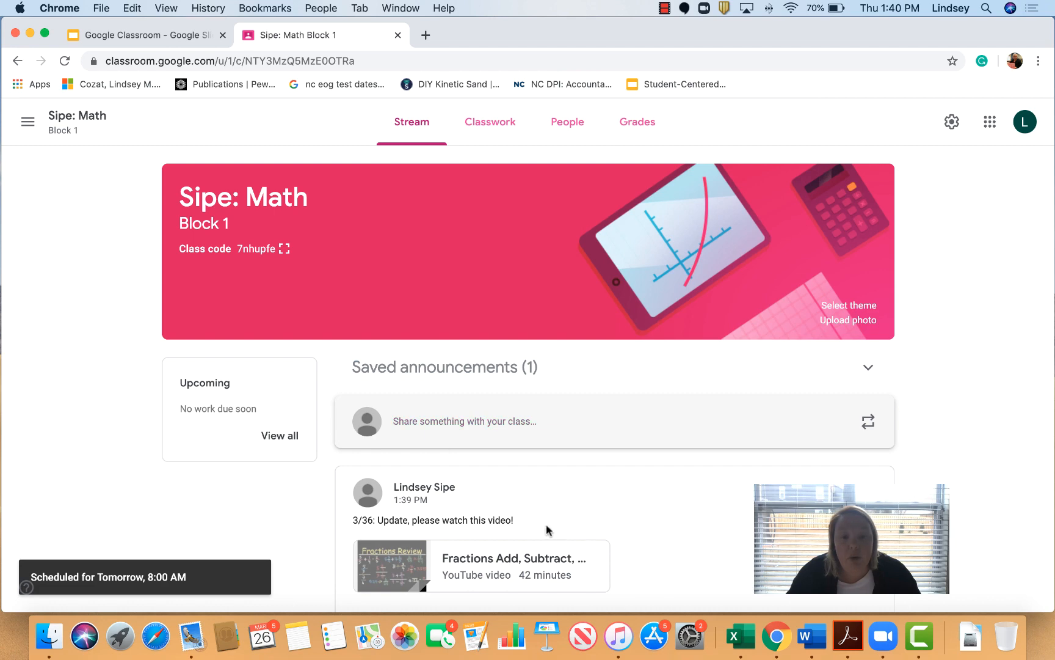
Step: Scroll through the Math Block 1 stream to locate the welcome announcement
{"action": "scroll", "coordinate": [565, 500], "scroll_direction": "down", "scroll_amount": 3}
{"action": "scroll", "coordinate": [565, 499], "scroll_direction": "down", "scroll_amount": 1}
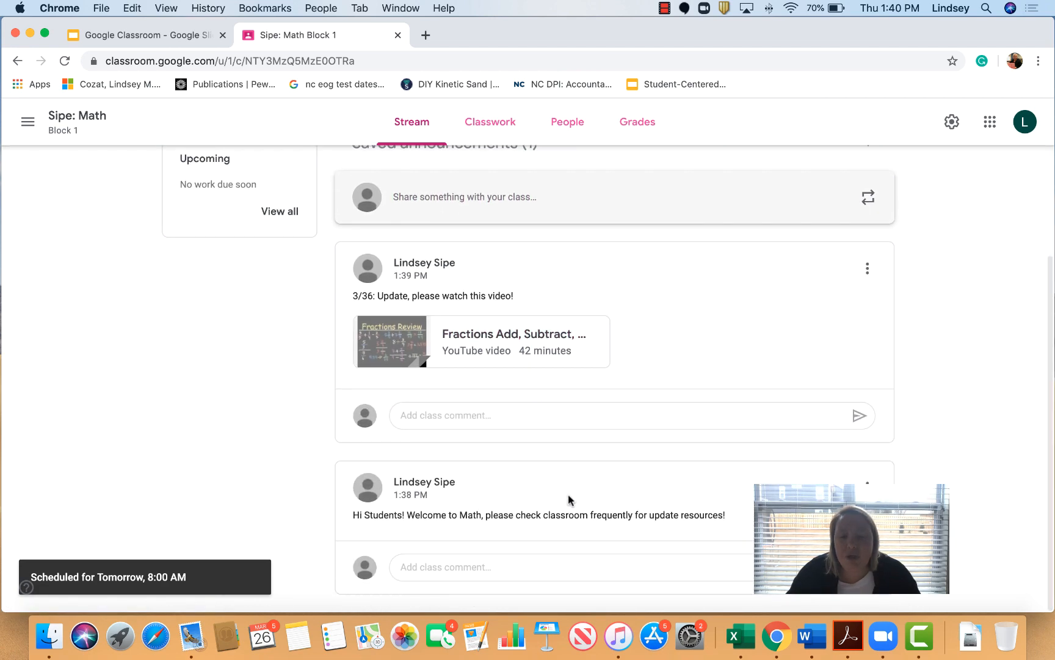
{"action": "scroll", "coordinate": [537, 428], "scroll_direction": "up", "scroll_amount": 4}
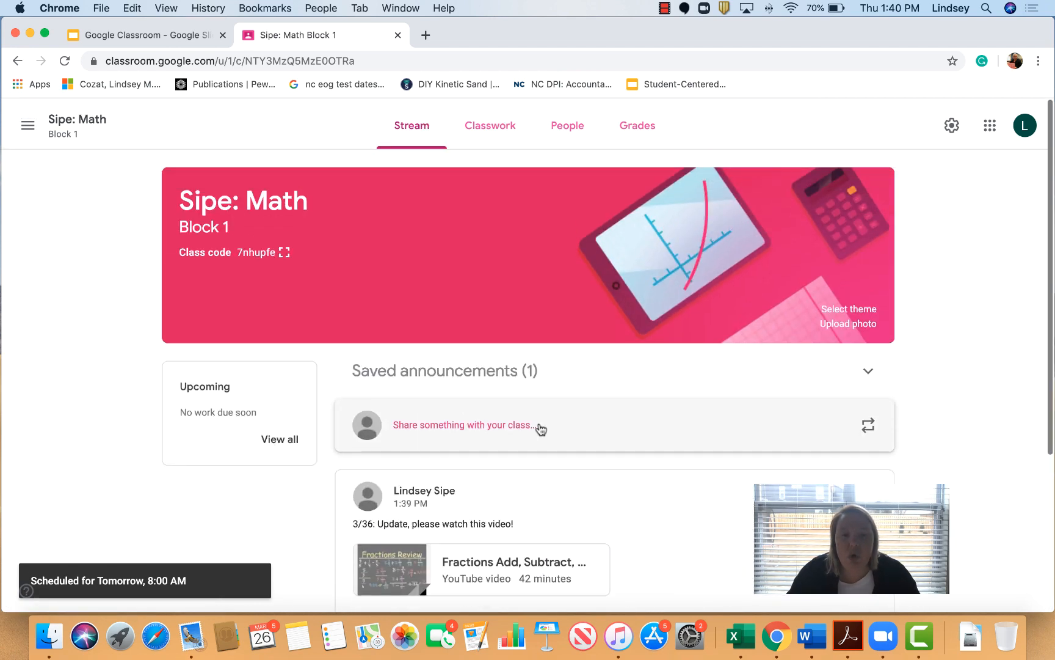
{"action": "scroll", "coordinate": [539, 426], "scroll_direction": "down", "scroll_amount": 4}
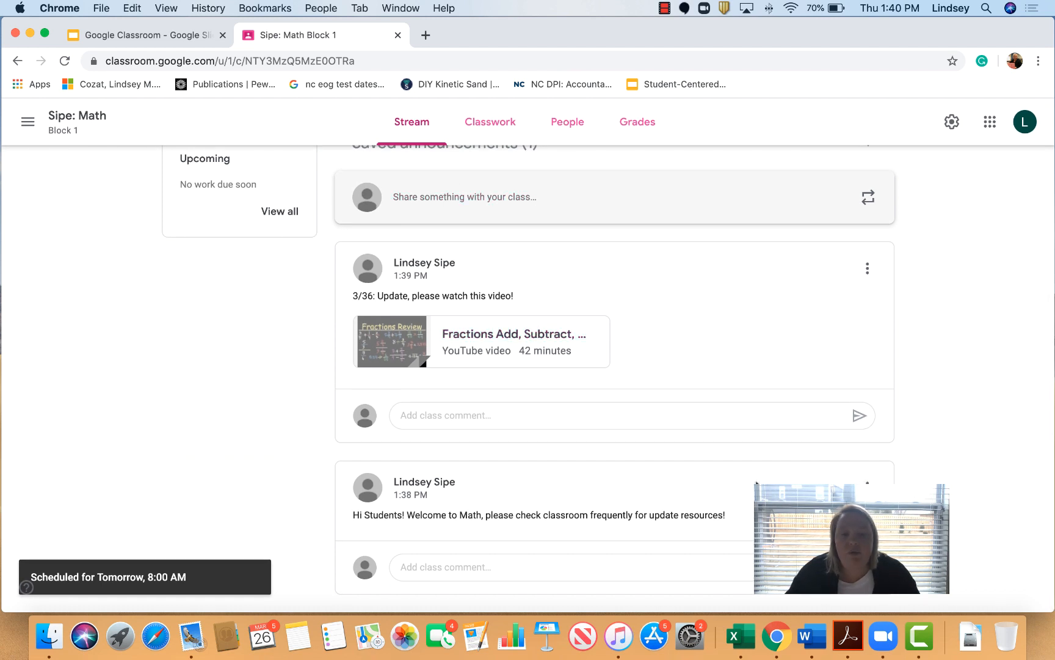
{"action": "scroll", "coordinate": [712, 482], "scroll_direction": "up", "scroll_amount": 5}
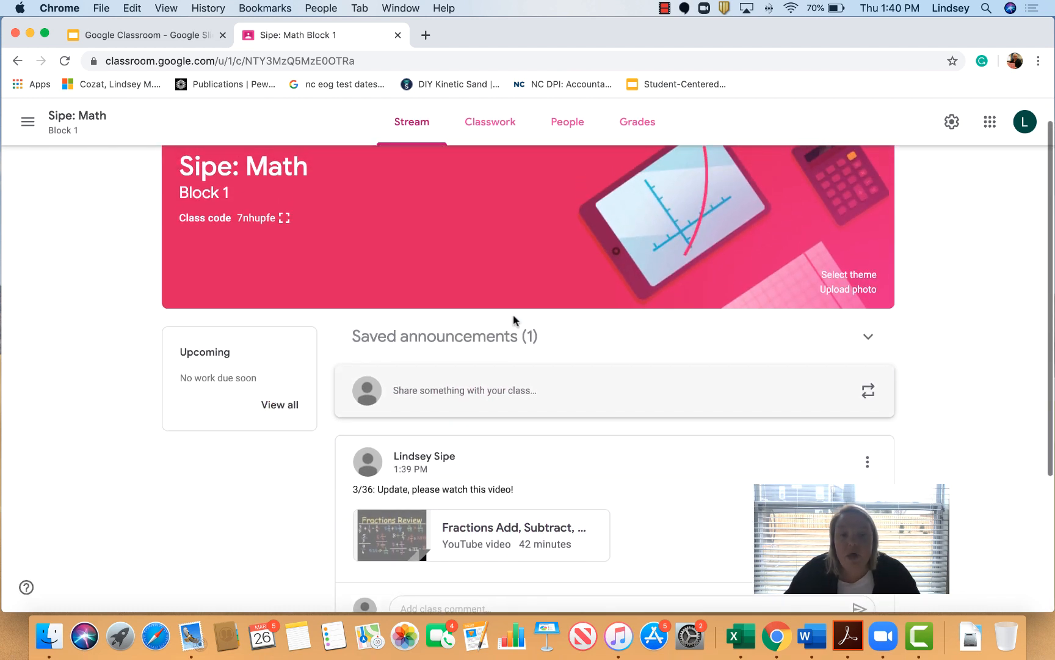
{"action": "scroll", "coordinate": [697, 454], "scroll_direction": "down", "scroll_amount": 5}
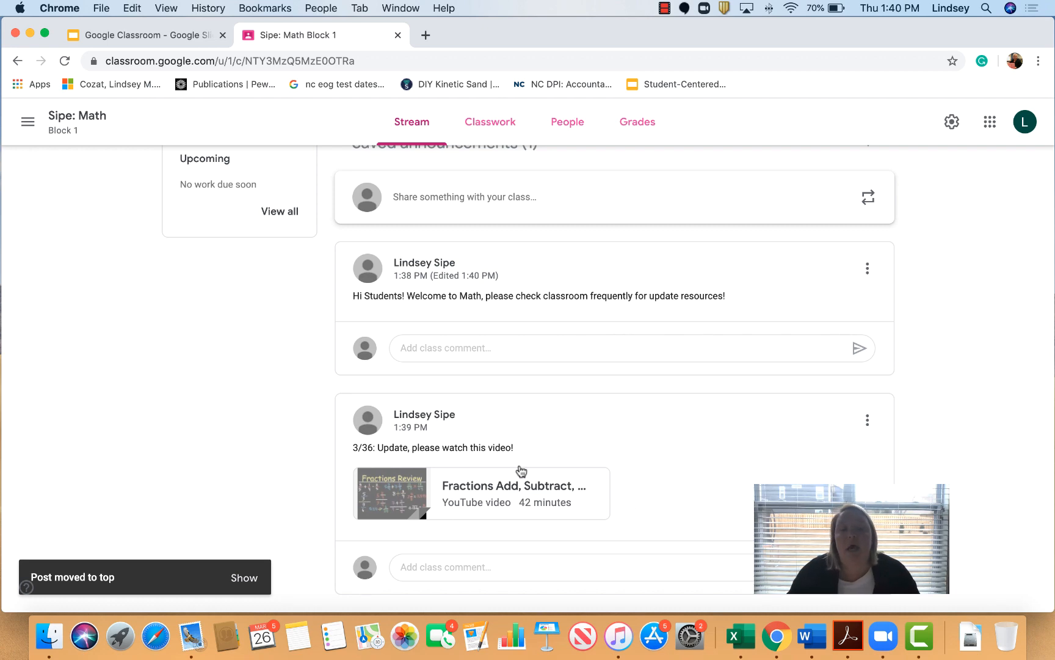
{"action": "scroll", "coordinate": [565, 484], "scroll_direction": "up", "scroll_amount": 5}
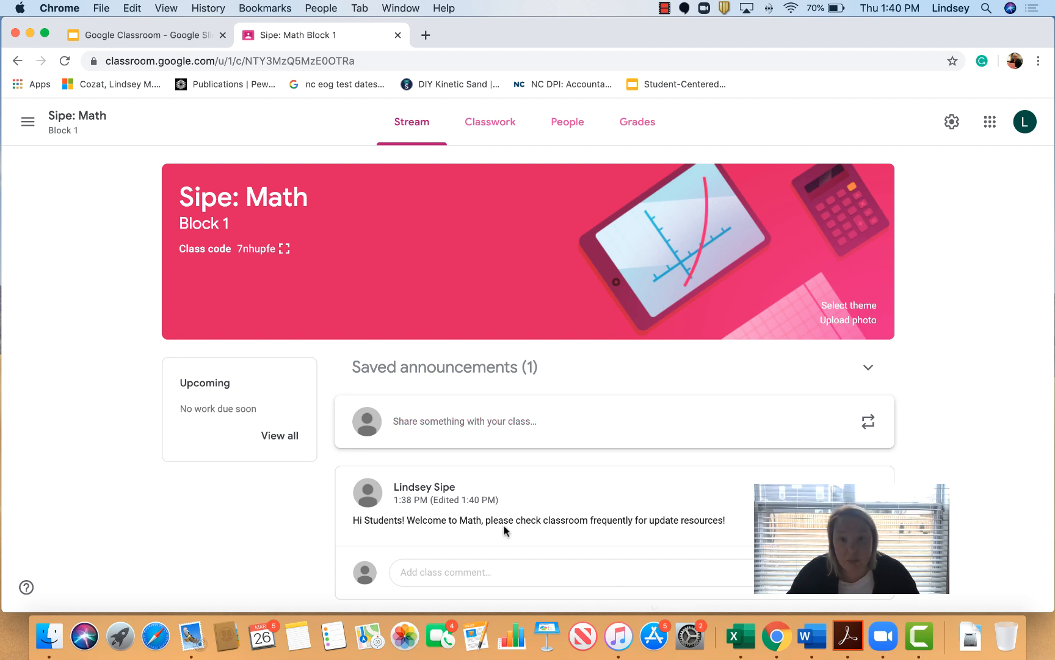
{"action": "left_click", "coordinate": [665, 8]}
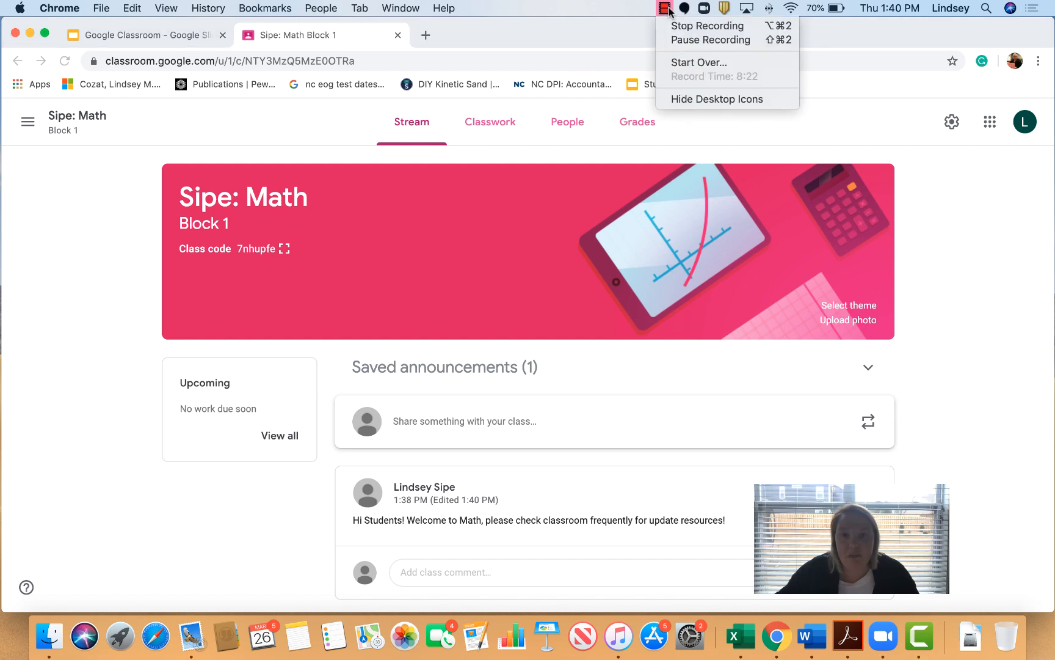